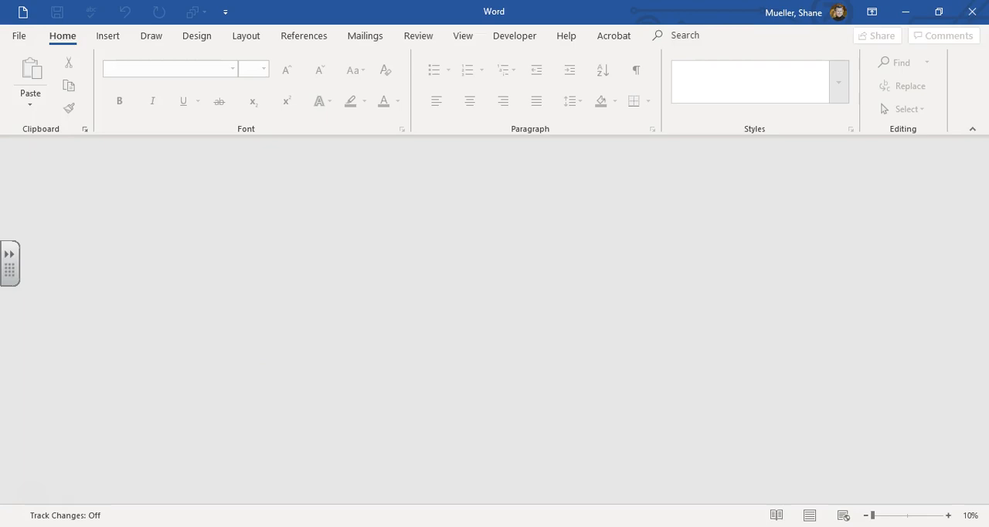
# - Open the SC_WD_5-1 document from the Module 5 folder inside CAPL 1023-Microsoft Word > DATA Files on the P2P_2020 drive
pyautogui.click(20, 35)
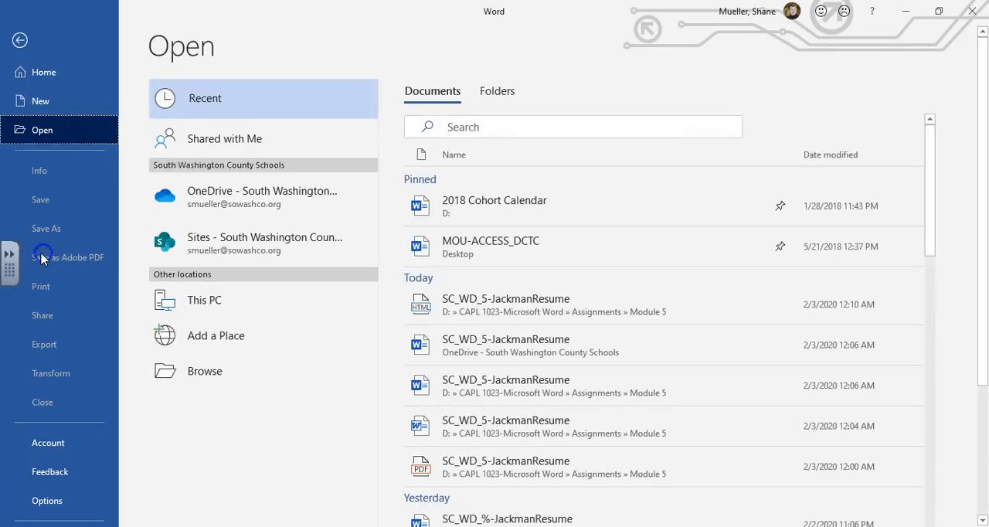
pyautogui.click(199, 372)
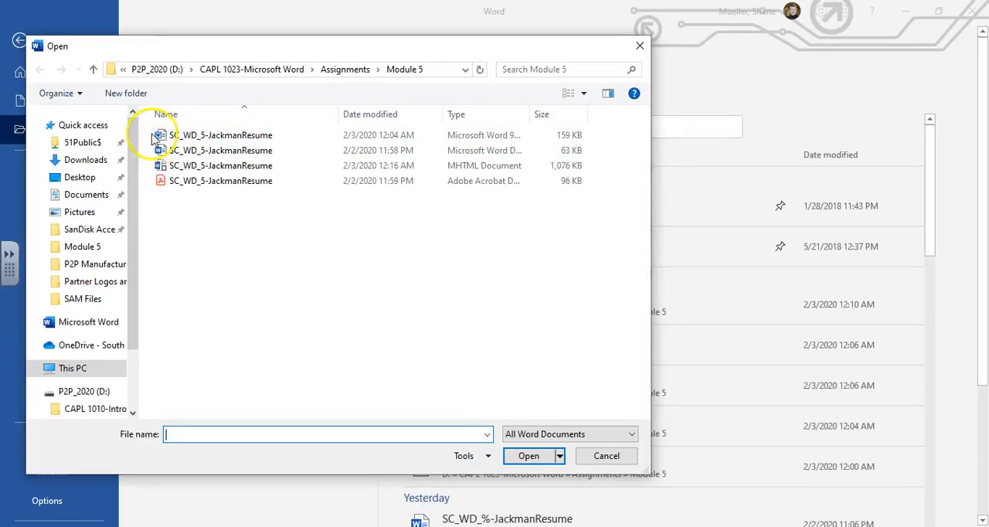
pyautogui.click(92, 410)
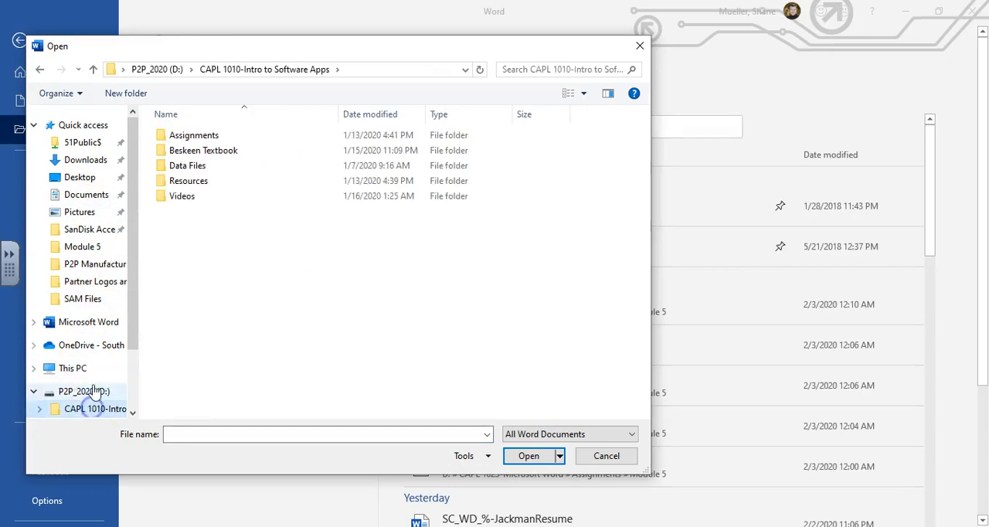
pyautogui.scroll(-1, 136, 300)
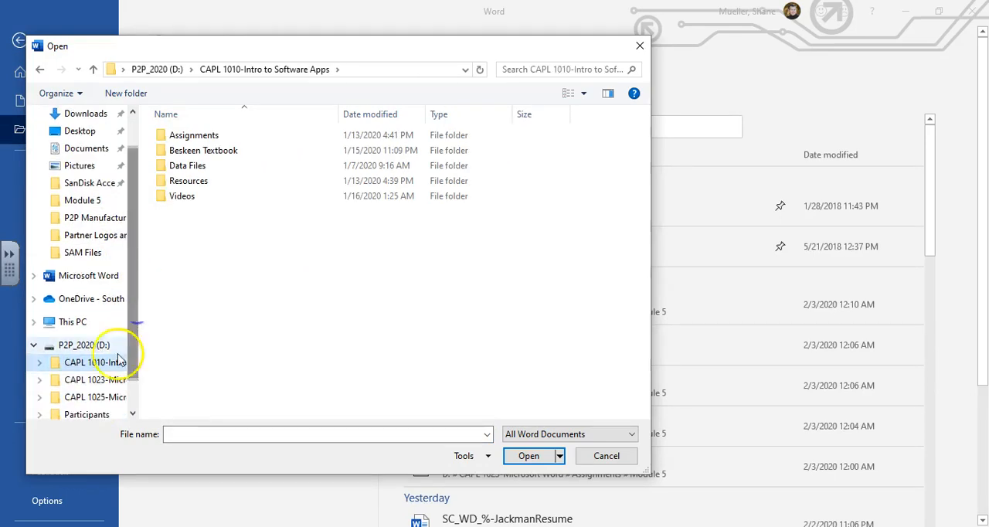
pyautogui.click(93, 379)
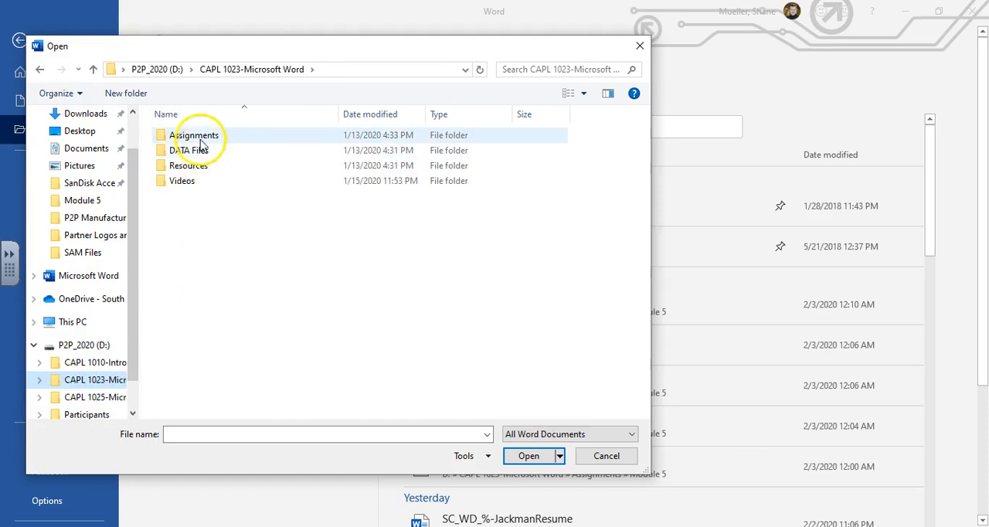
pyautogui.doubleClick(193, 150)
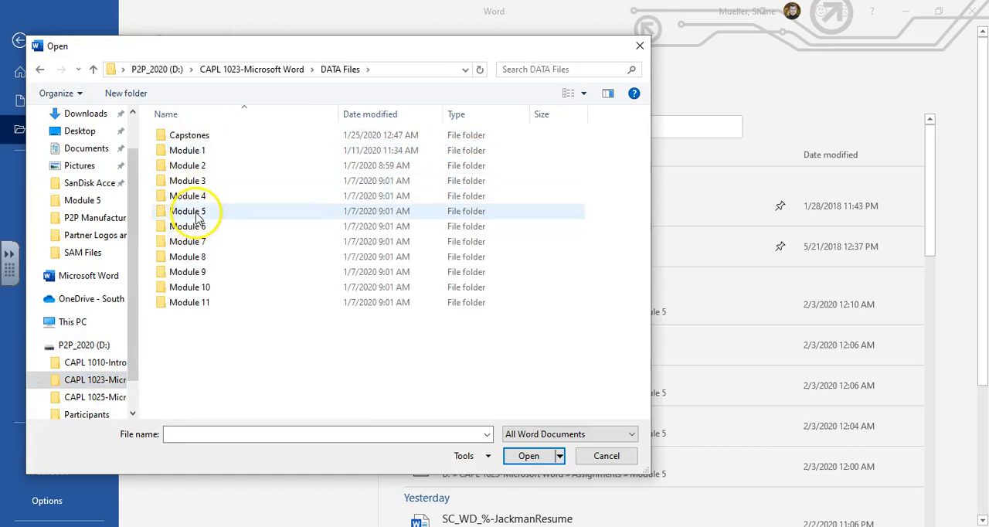
pyautogui.doubleClick(202, 211)
pyautogui.doubleClick(194, 136)
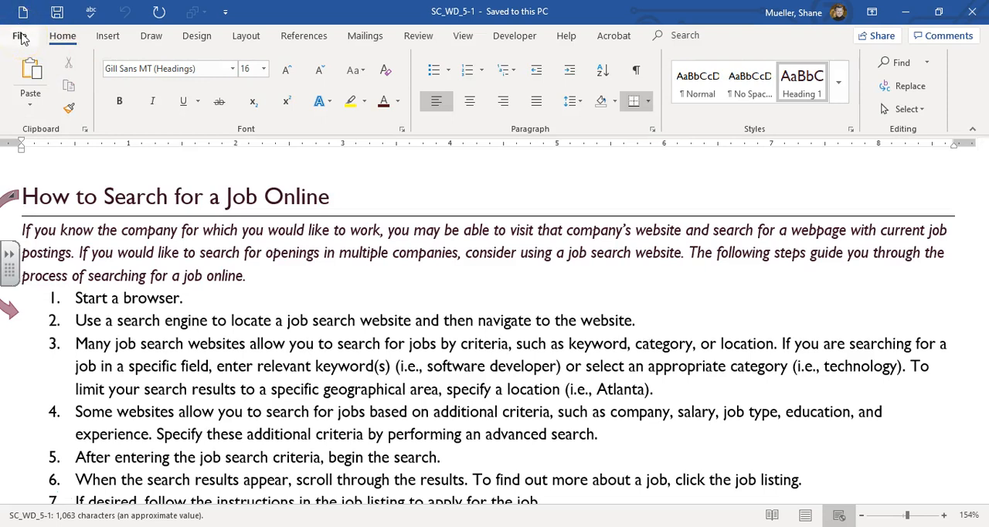
# - Save a copy of the document as SC_WD_5-OnlineJobSearch in the CAPL 1023-Microsoft Word > Assignments > Module 5 folder
pyautogui.click(21, 37)
pyautogui.click(42, 237)
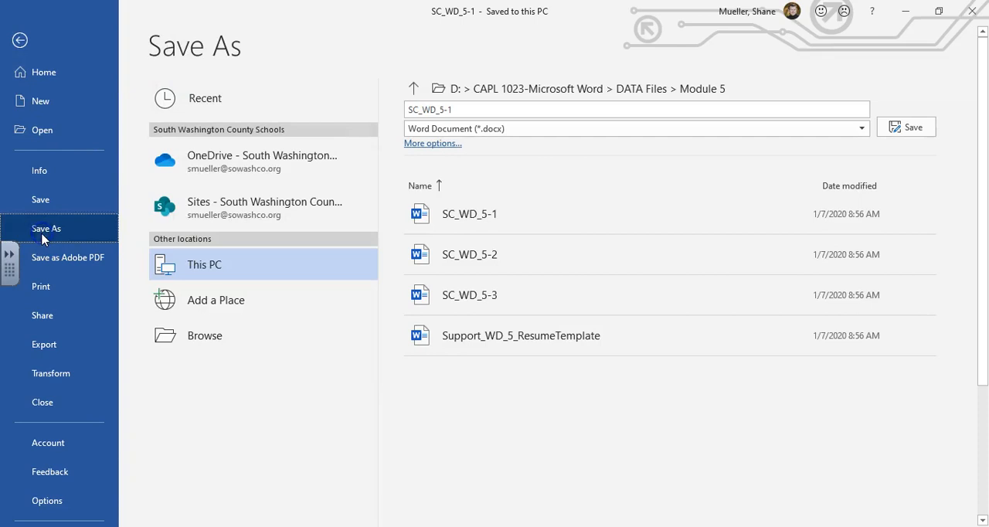
pyautogui.click(221, 337)
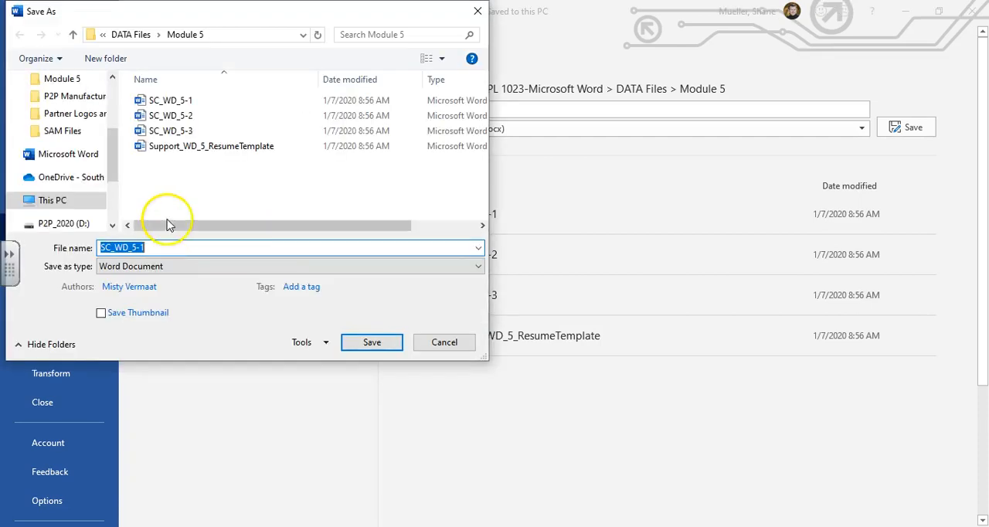
pyautogui.moveTo(114, 158); pyautogui.dragTo(115, 179)
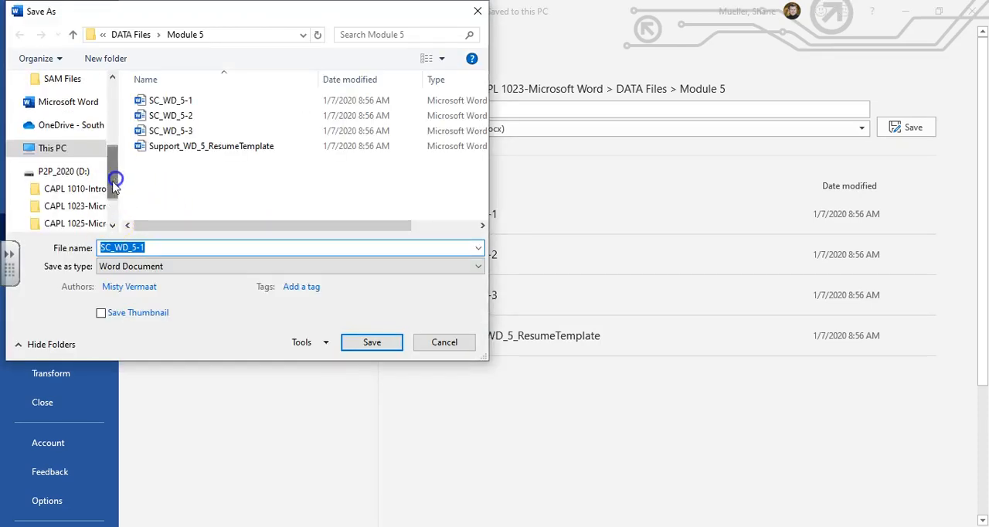
pyautogui.click(77, 205)
pyautogui.doubleClick(178, 101)
pyautogui.doubleClick(179, 177)
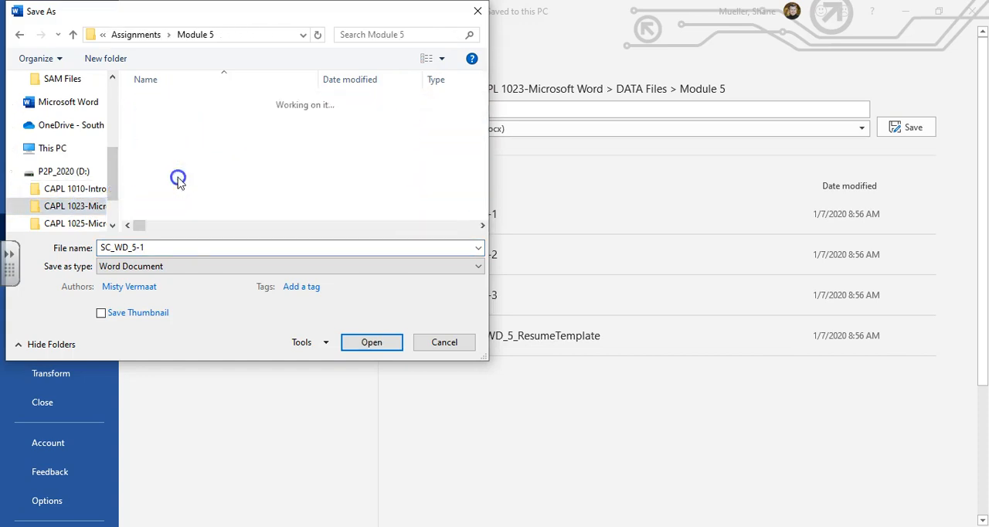
pyautogui.click(186, 251)
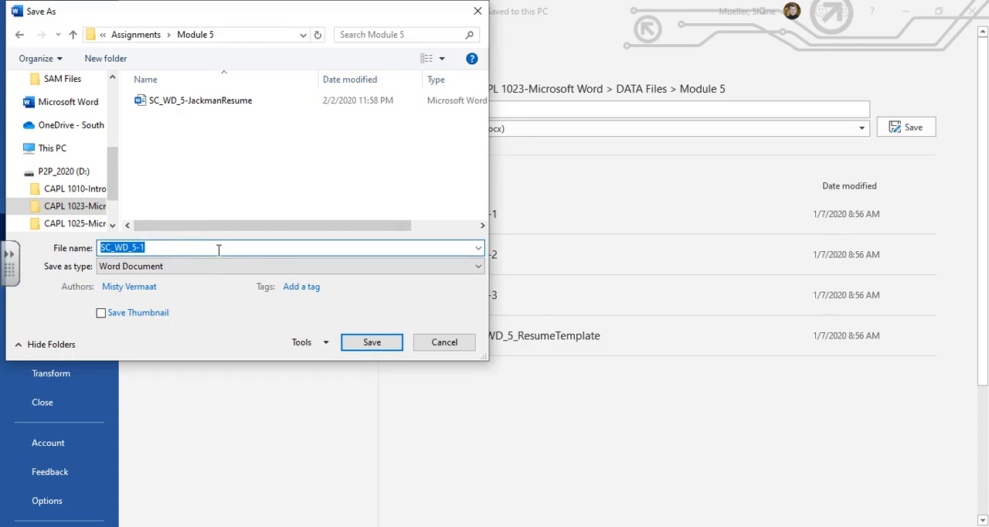
pyautogui.press('BackSpace')
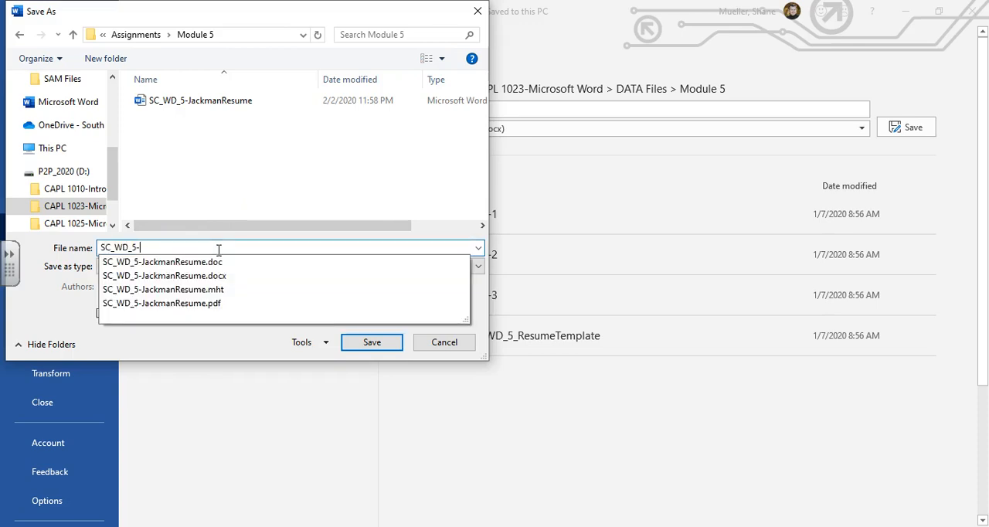
pyautogui.write('OnlineJobSearch')
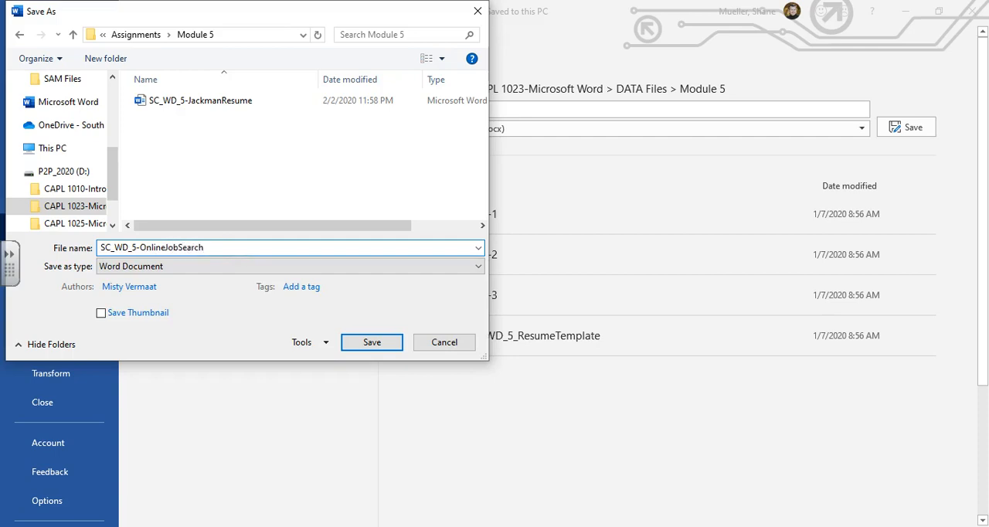
pyautogui.click(382, 342)
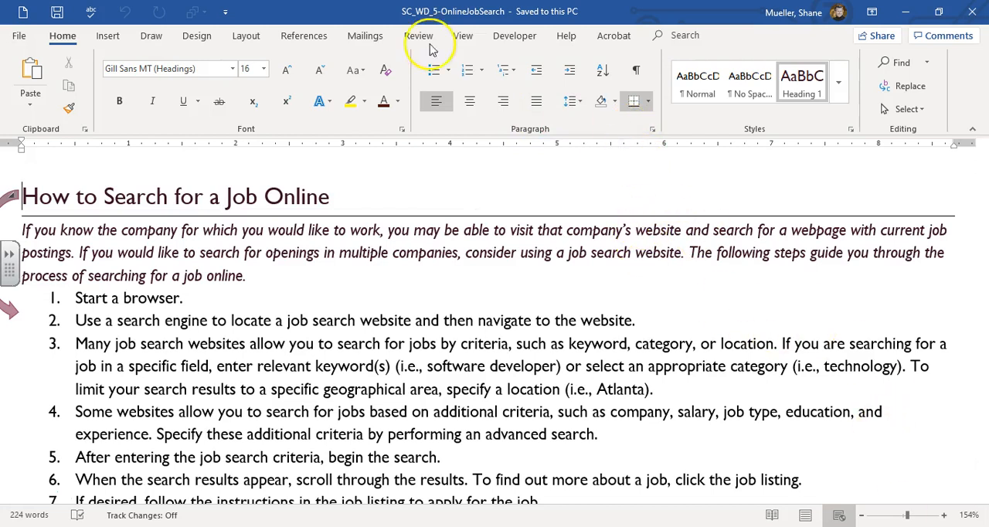
# - Zoom the document to page width and switch it to Print Layout view
pyautogui.click(463, 35)
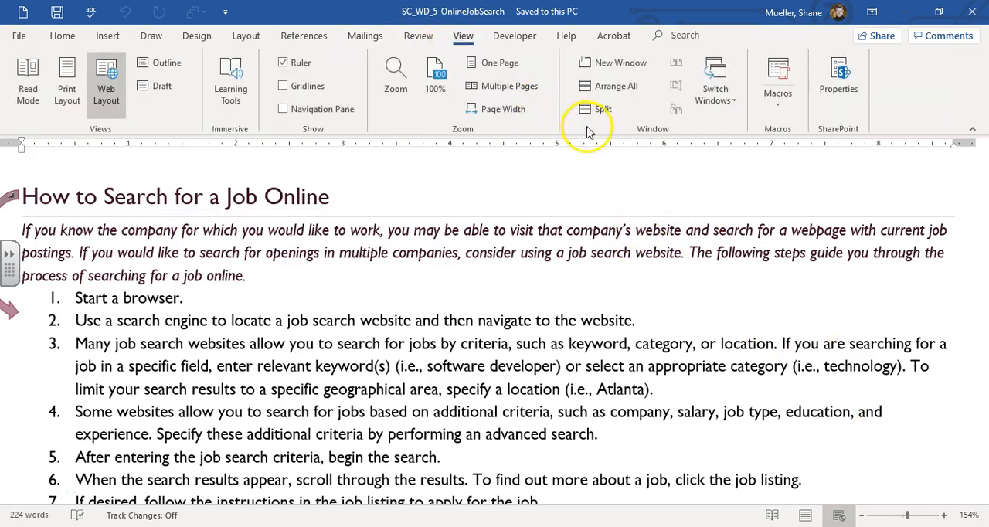
pyautogui.click(503, 108)
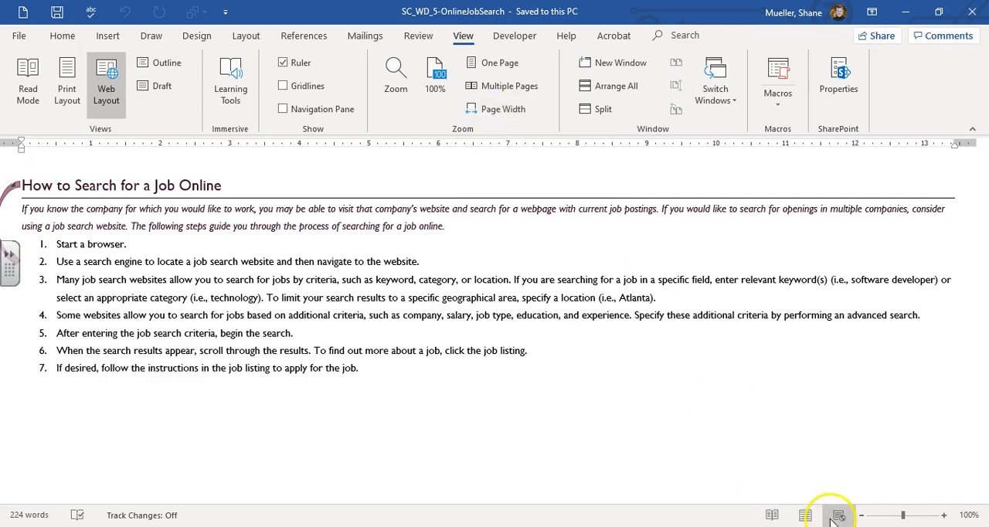
pyautogui.click(771, 515)
pyautogui.click(805, 516)
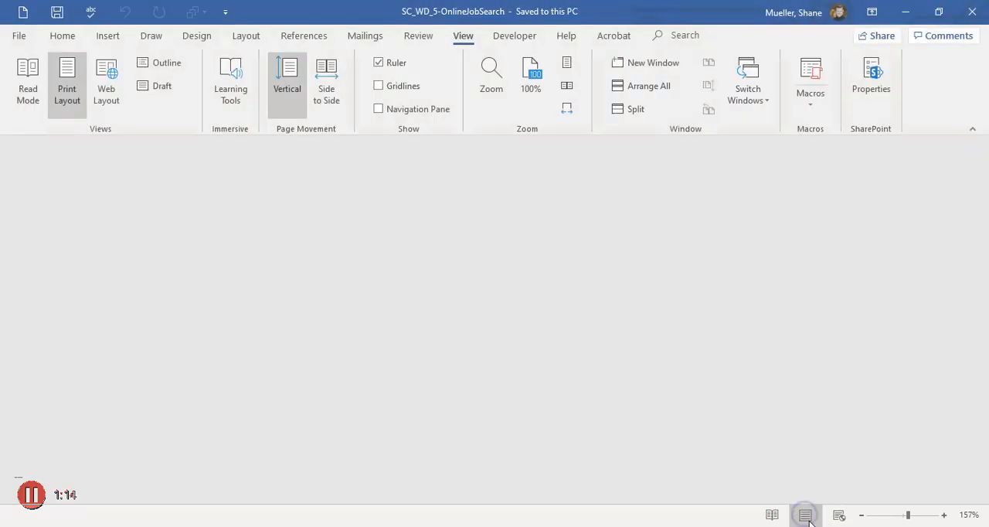
pyautogui.scroll(-1, 435, 234)
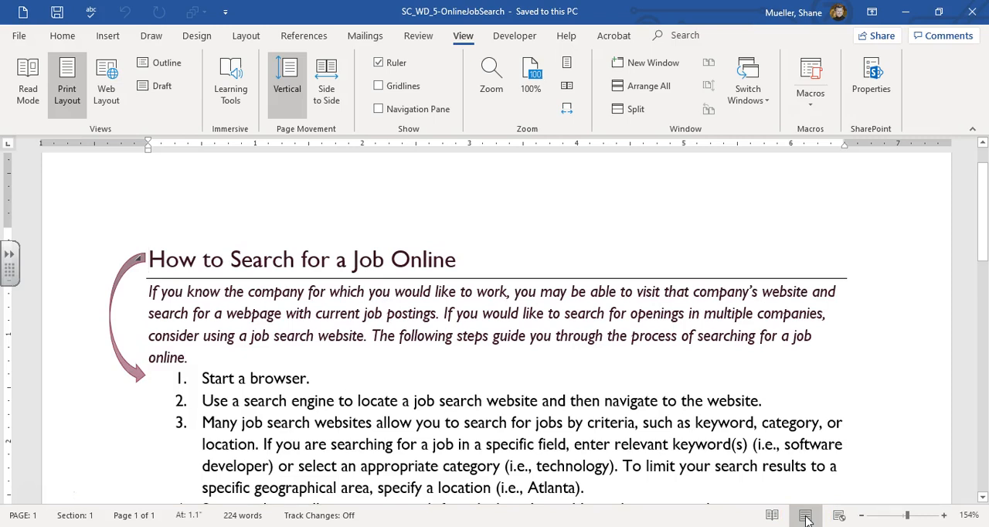
pyautogui.scroll(1, 375, 144)
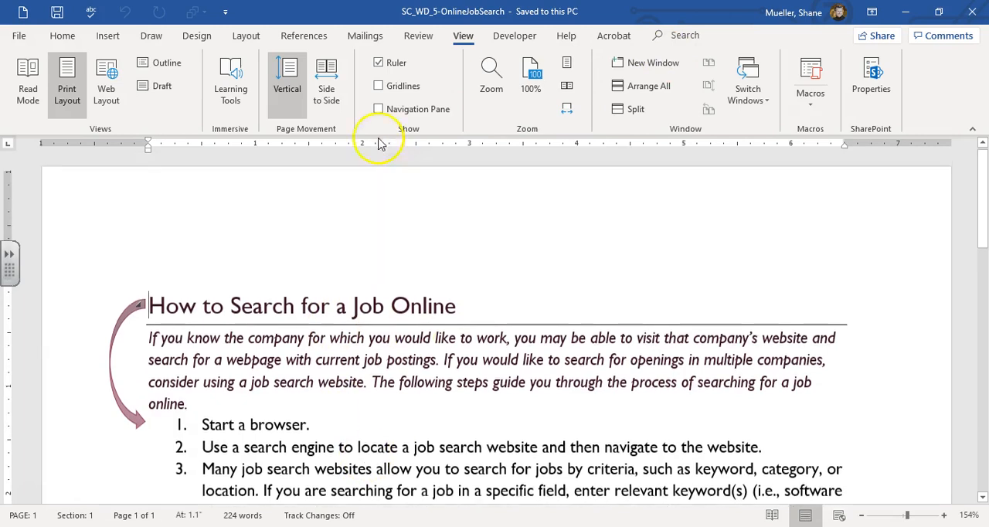
# - Change the document's theme fonts to the Times New Roman-Arial set
pyautogui.click(197, 36)
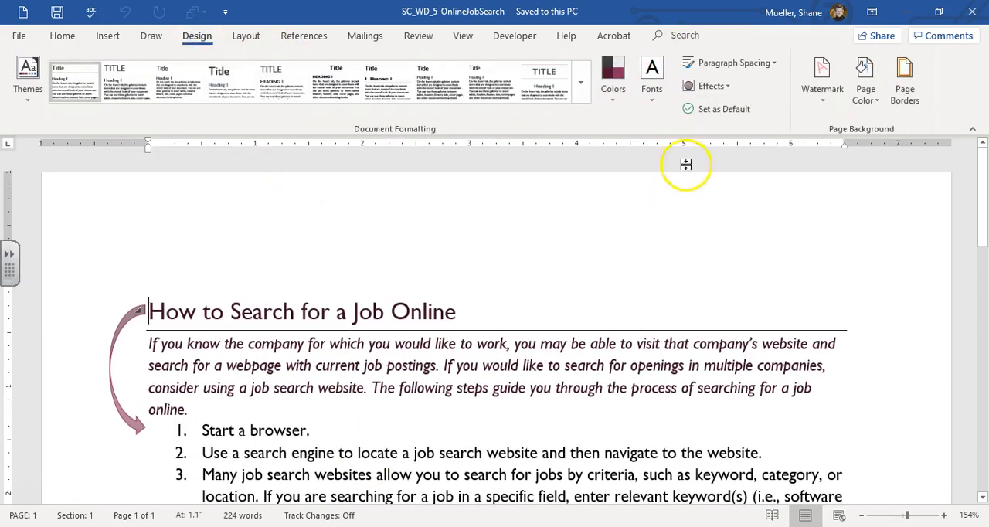
pyautogui.click(653, 109)
pyautogui.moveTo(807, 169); pyautogui.dragTo(800, 288)
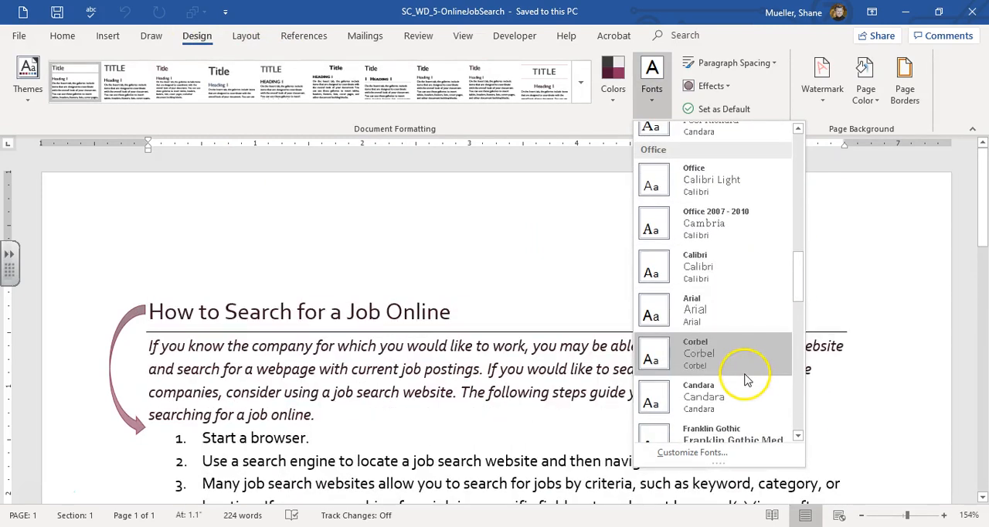
pyautogui.scroll(-5, 735, 330)
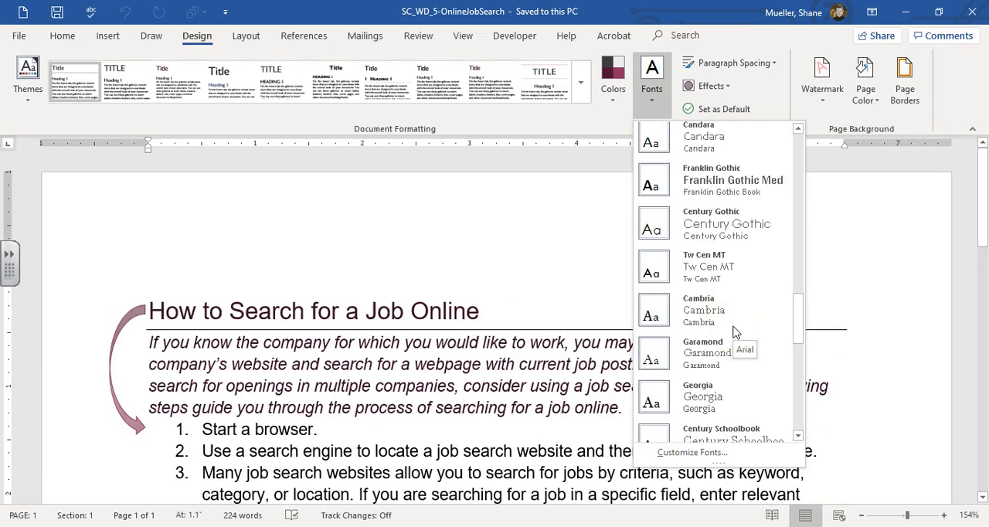
pyautogui.scroll(-3, 736, 330)
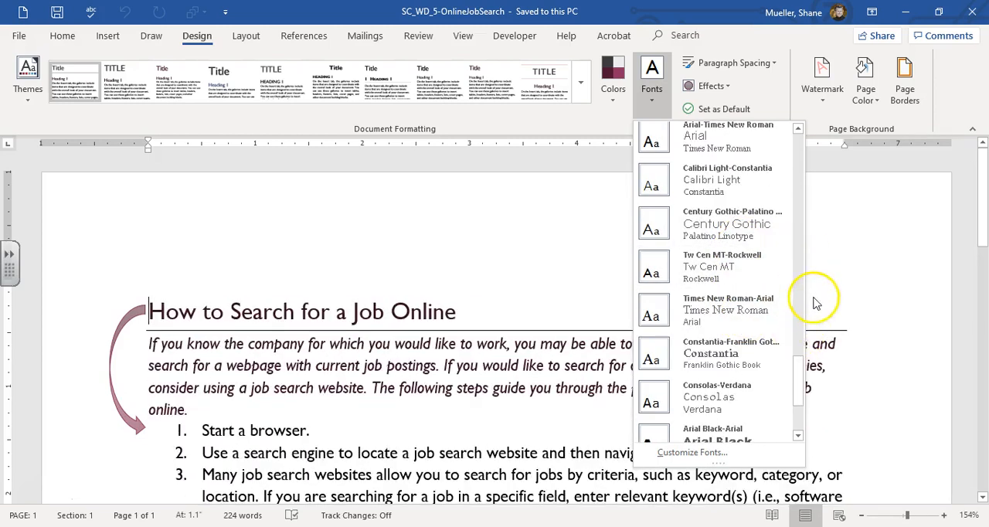
pyautogui.click(799, 437)
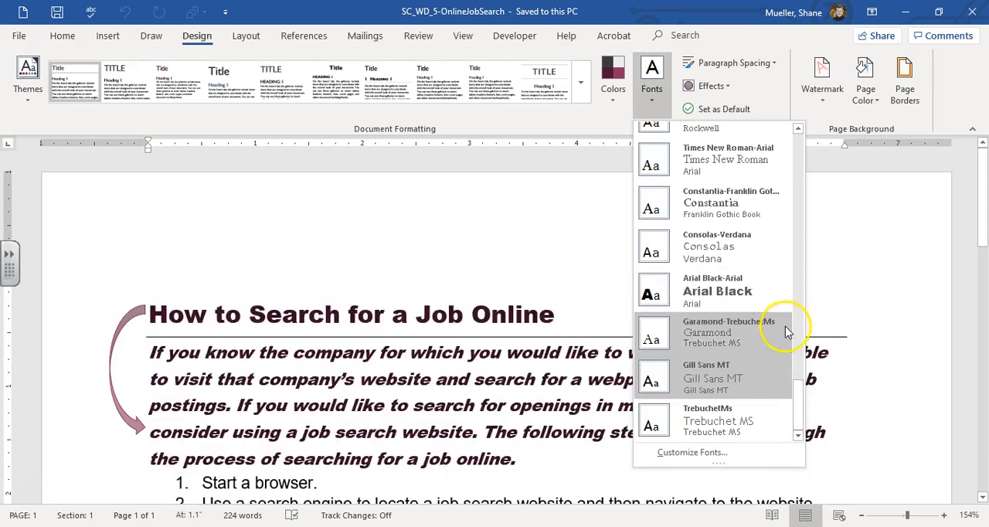
pyautogui.click(798, 129)
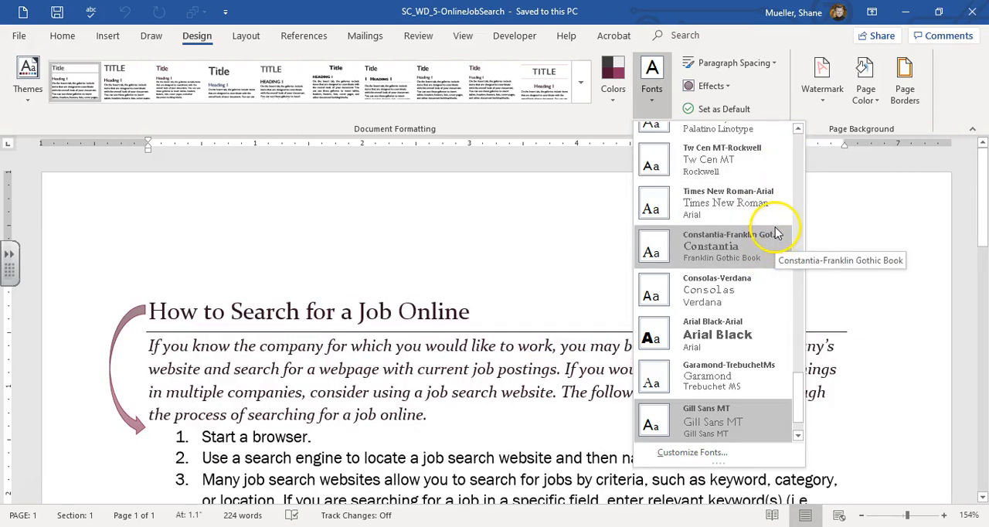
pyautogui.click(742, 207)
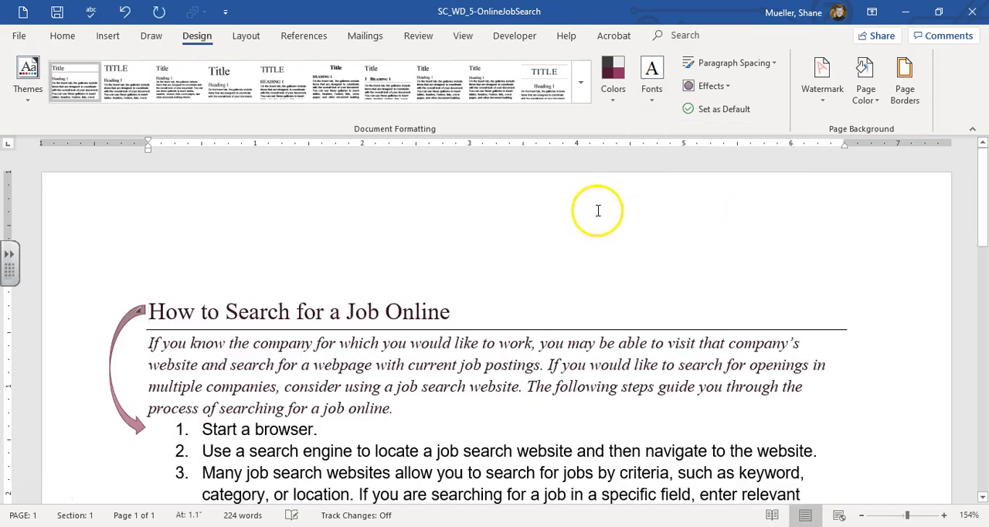
# - Start a custom theme font set and set its body font to Franklin Gothic Book
pyautogui.click(657, 111)
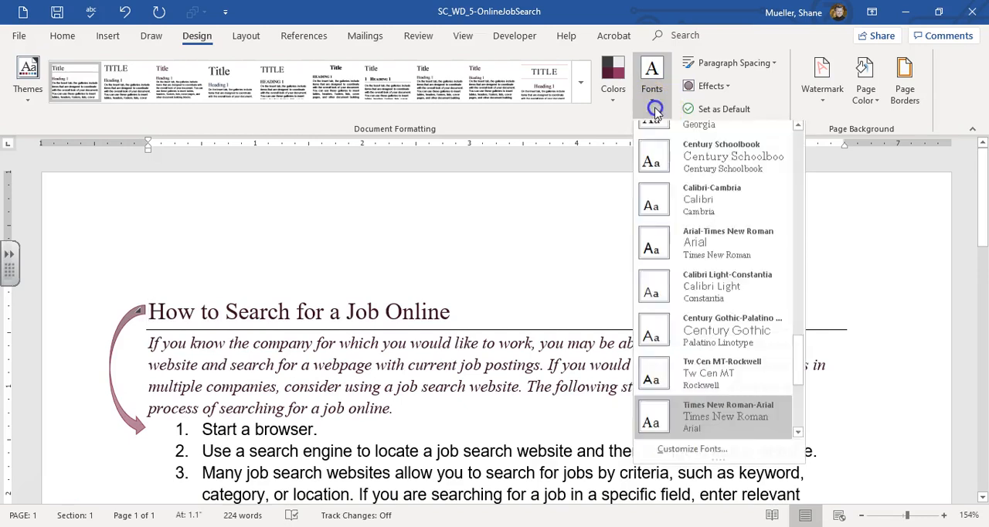
pyautogui.click(720, 455)
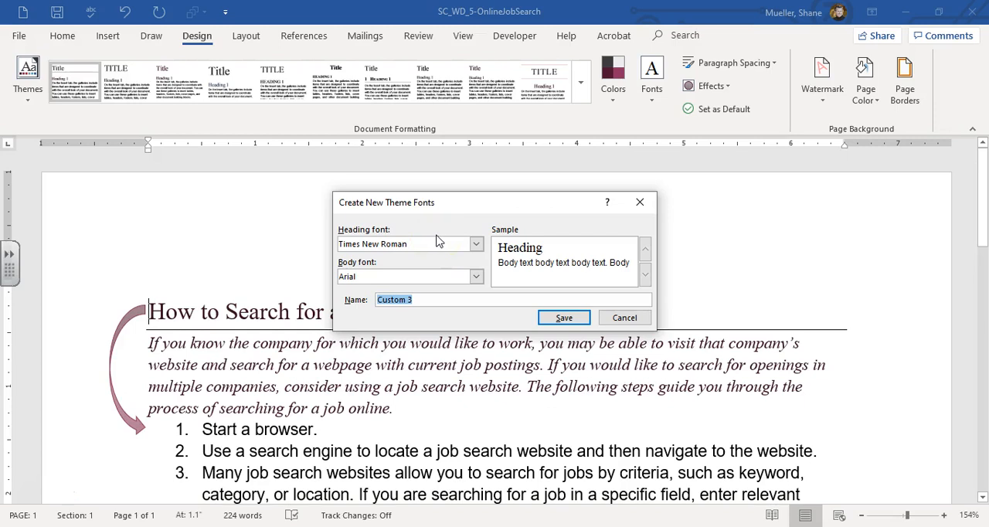
pyautogui.click(476, 276)
pyautogui.write('Franklin Gothic Book')
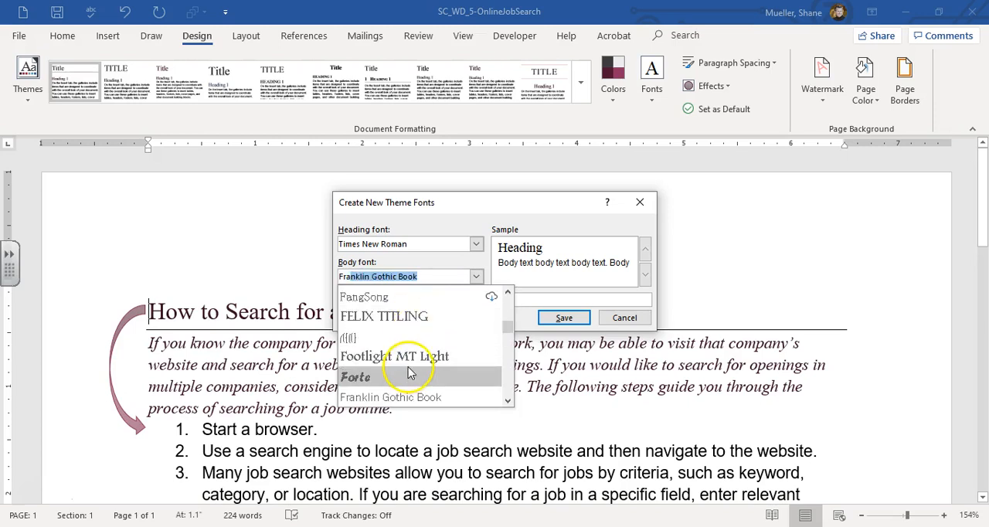
pyautogui.click(508, 401)
pyautogui.click(508, 400)
pyautogui.click(507, 401)
pyautogui.click(508, 400)
pyautogui.click(508, 400)
pyautogui.click(508, 400)
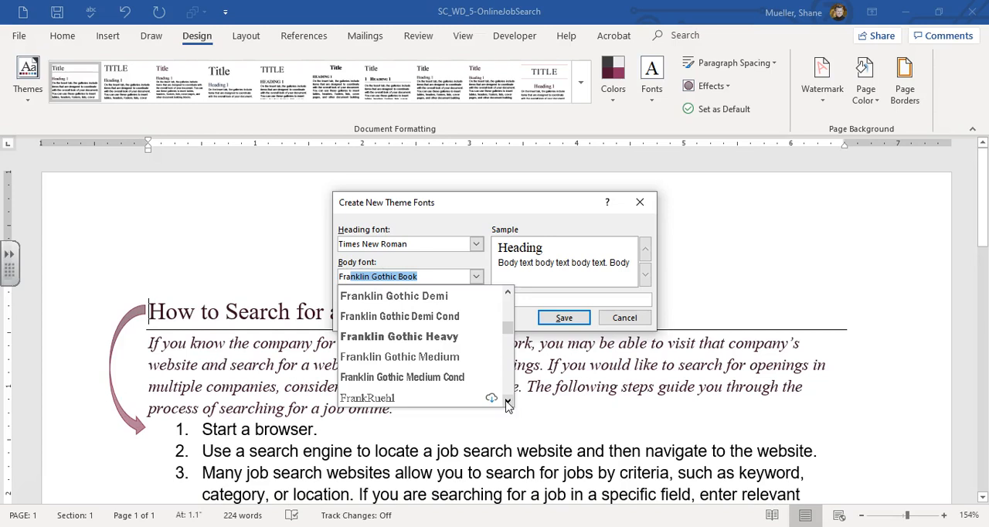
pyautogui.click(508, 292)
pyautogui.click(508, 292)
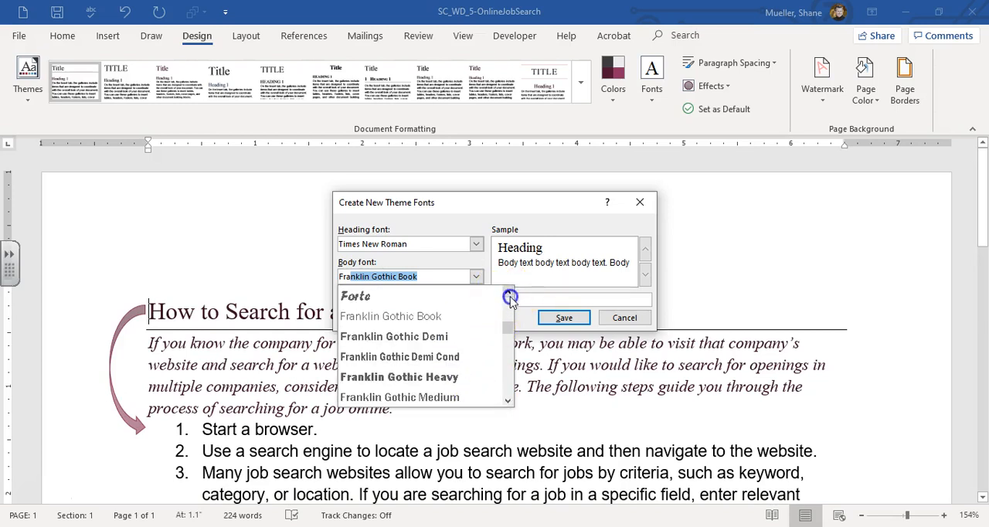
pyautogui.click(435, 317)
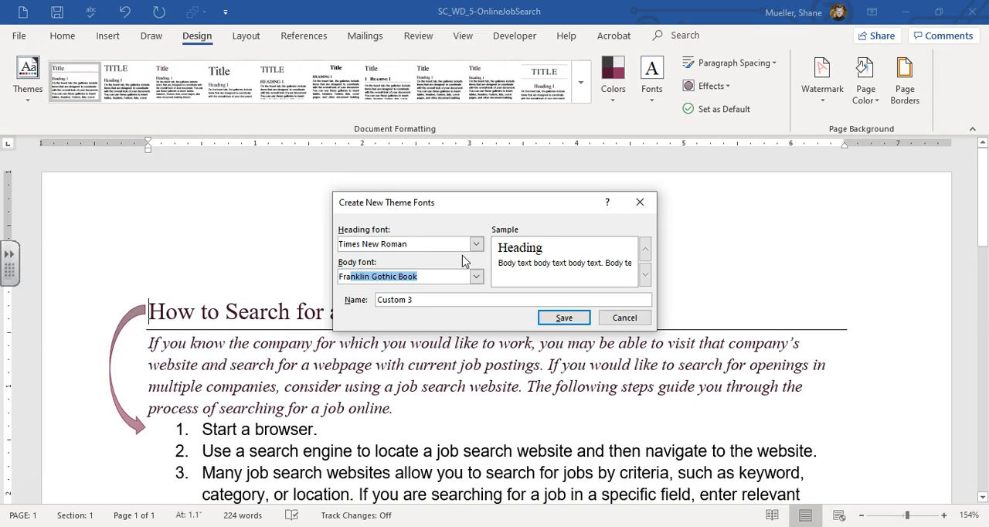
# - Set the custom theme font set's heading font to Arial and save the set under the name Job Search Steps
pyautogui.click(483, 243)
pyautogui.scroll(5, 452, 301)
pyautogui.scroll(3, 454, 301)
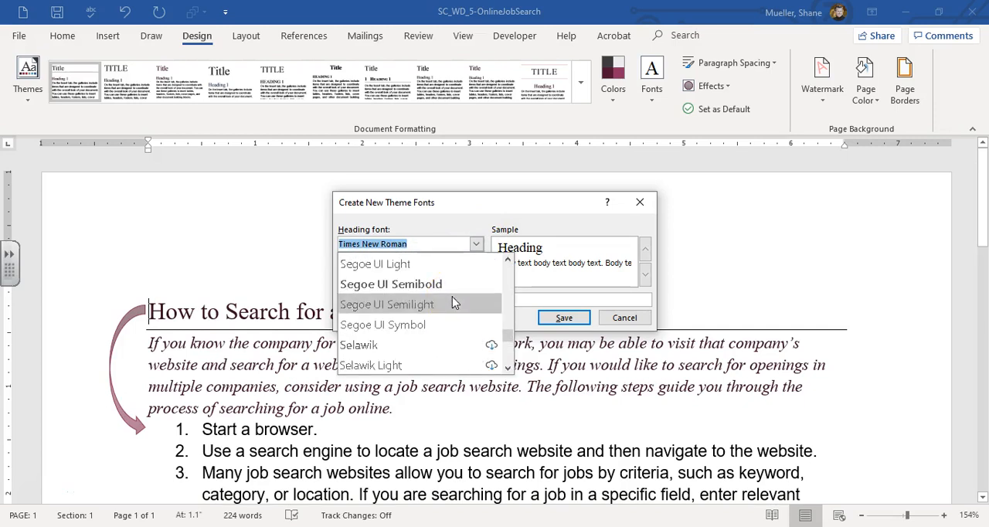
pyautogui.scroll(5, 452, 302)
pyautogui.write('ar')
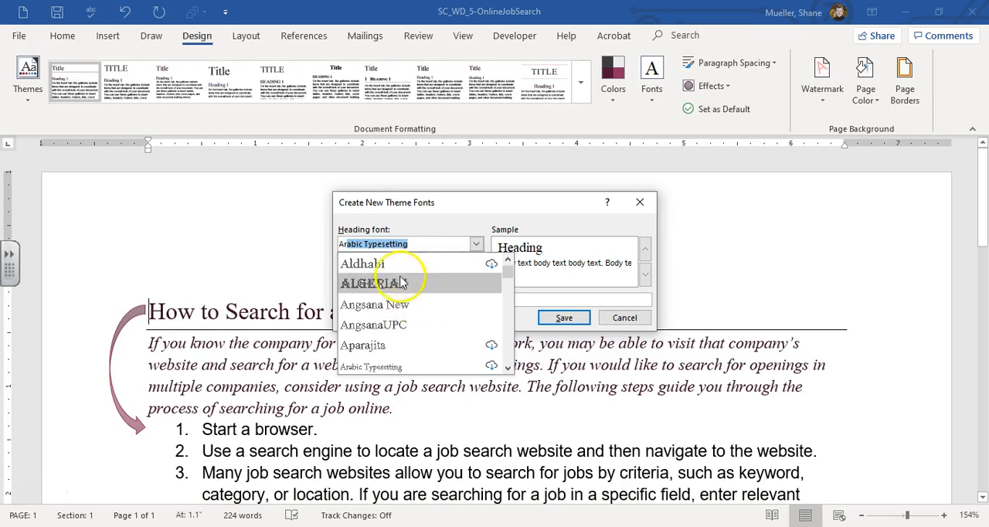
pyautogui.write('ial')
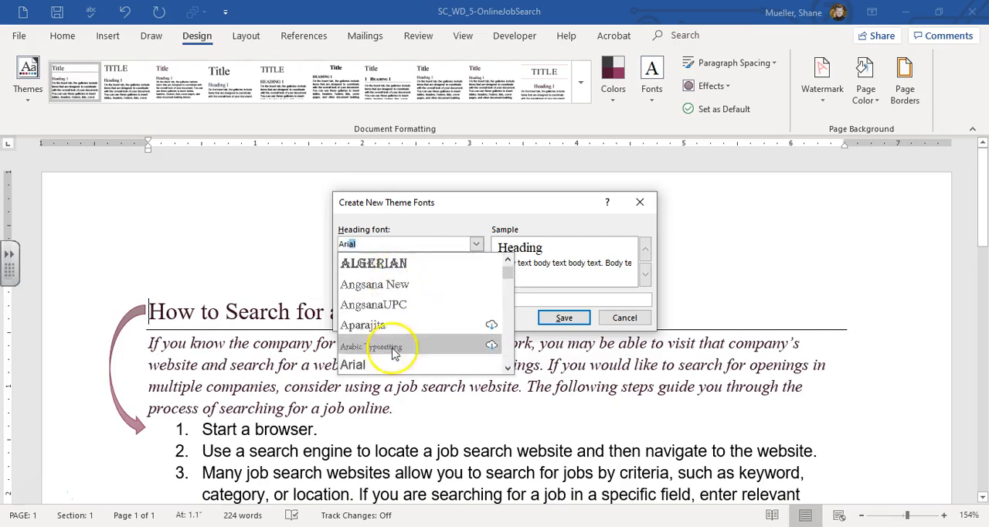
pyautogui.click(379, 364)
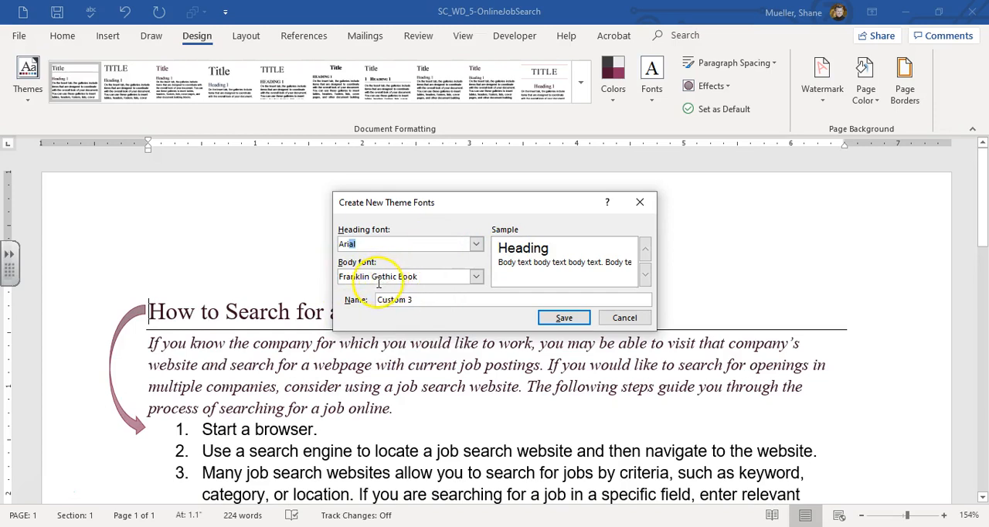
pyautogui.moveTo(449, 301); pyautogui.dragTo(369, 294)
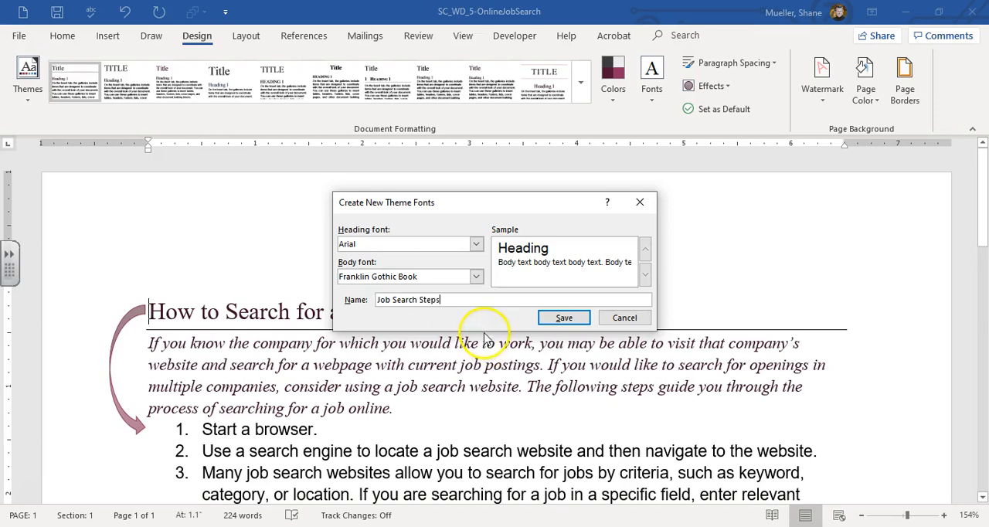
pyautogui.click(564, 317)
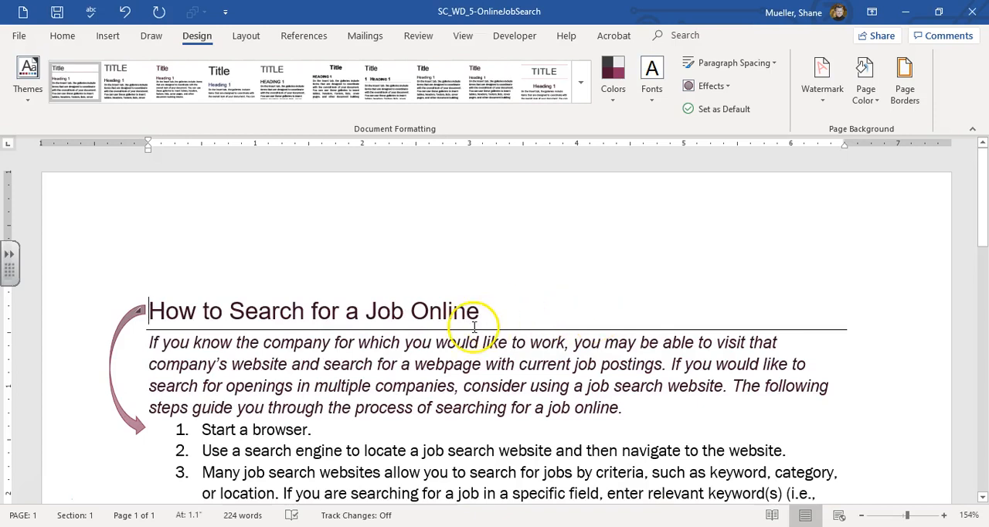
# - Apply the Grunge Texture theme effects to the document and save it
pyautogui.scroll(-1, 464, 328)
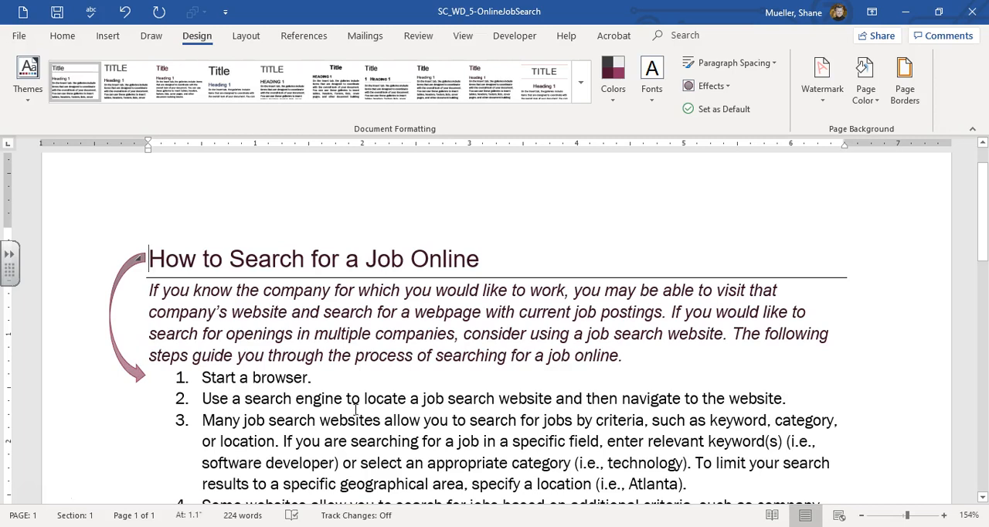
pyautogui.click(729, 87)
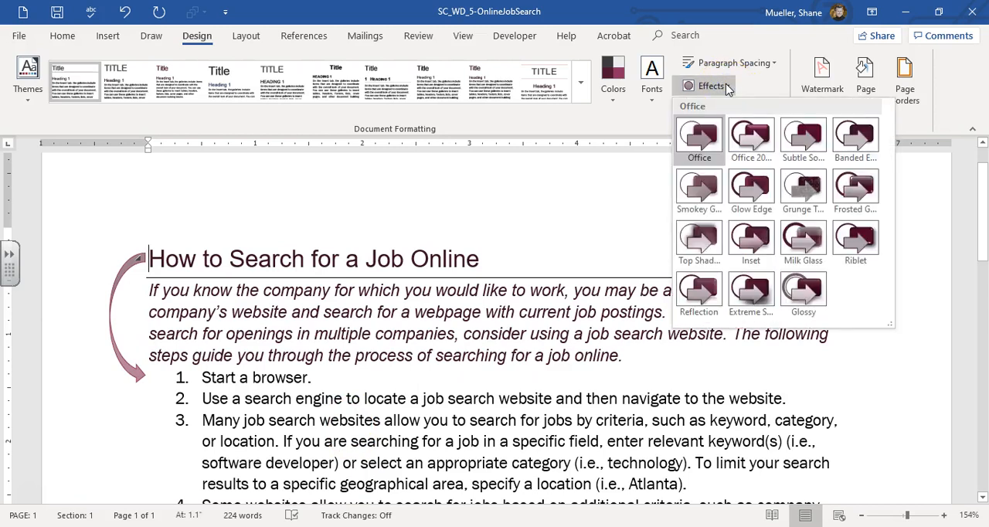
pyautogui.click(806, 190)
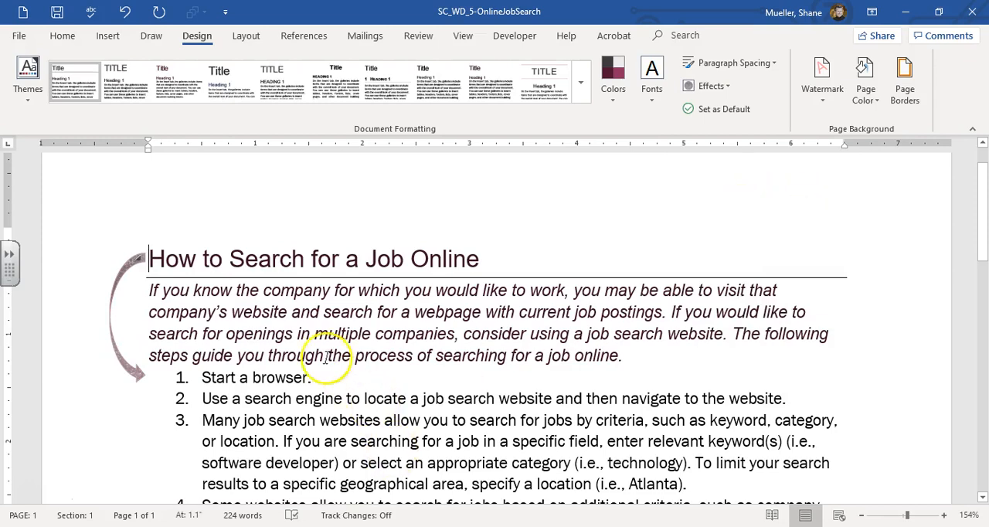
pyautogui.scroll(-8, 317, 355)
pyautogui.scroll(8, 318, 363)
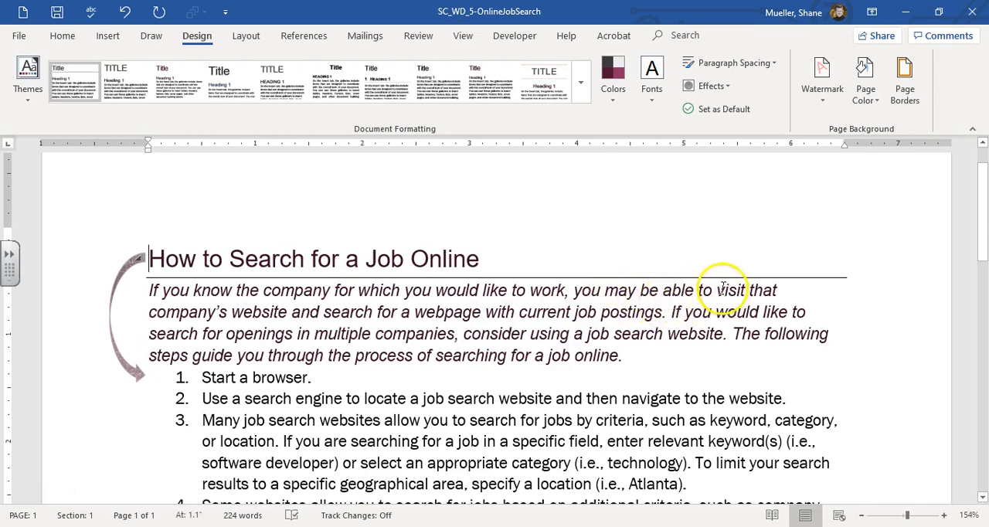
pyautogui.click(58, 21)
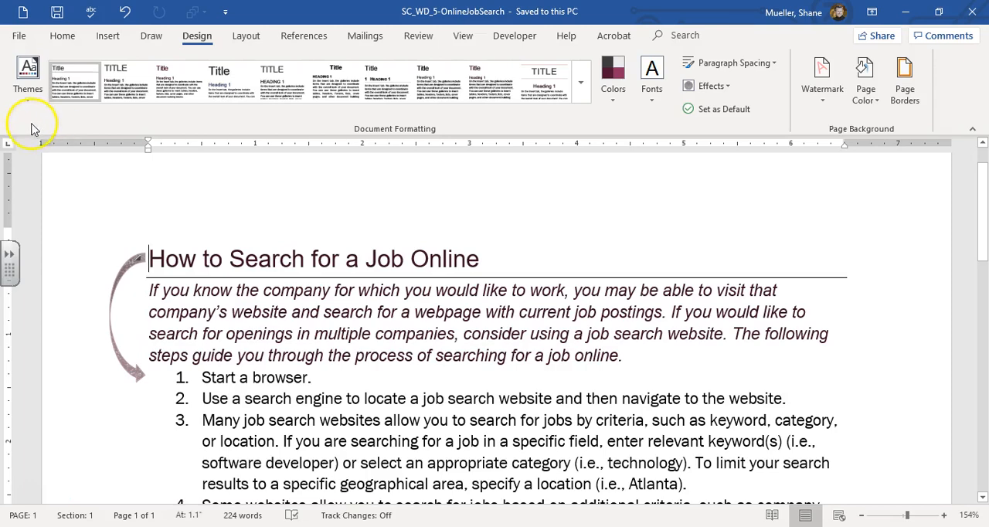
# - Export the document as a Single File Web Page named SC_WD_5-OnlineJobSearch_Webpage in the Module 5 assignments folder
pyautogui.click(17, 35)
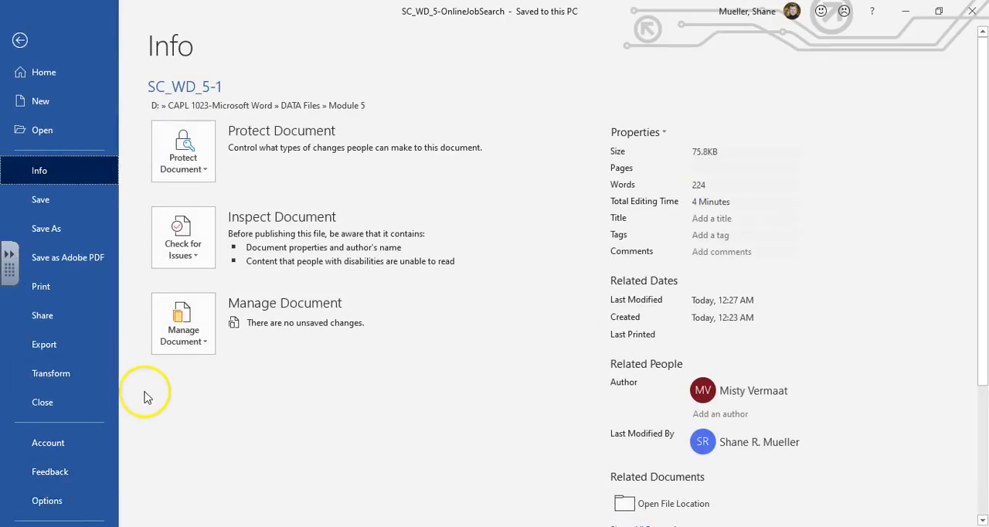
pyautogui.click(62, 344)
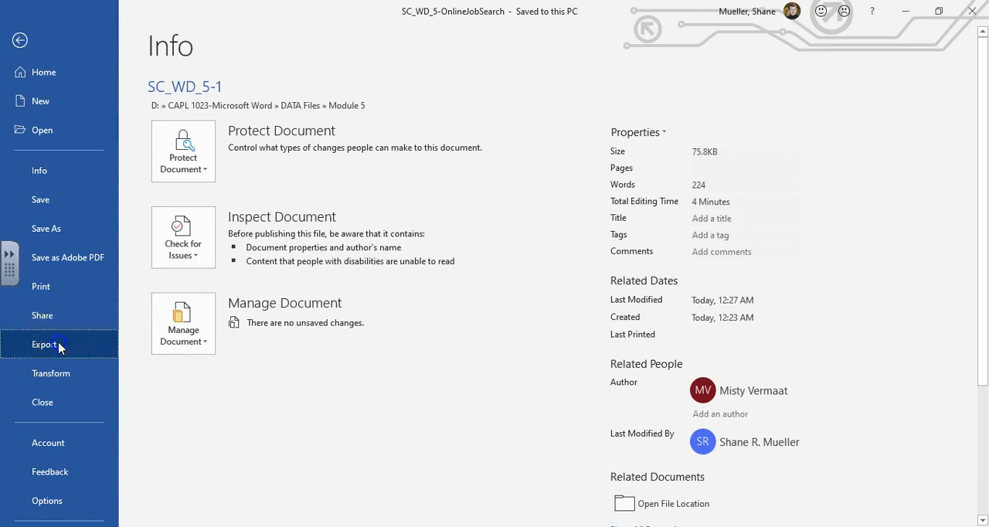
pyautogui.click(261, 192)
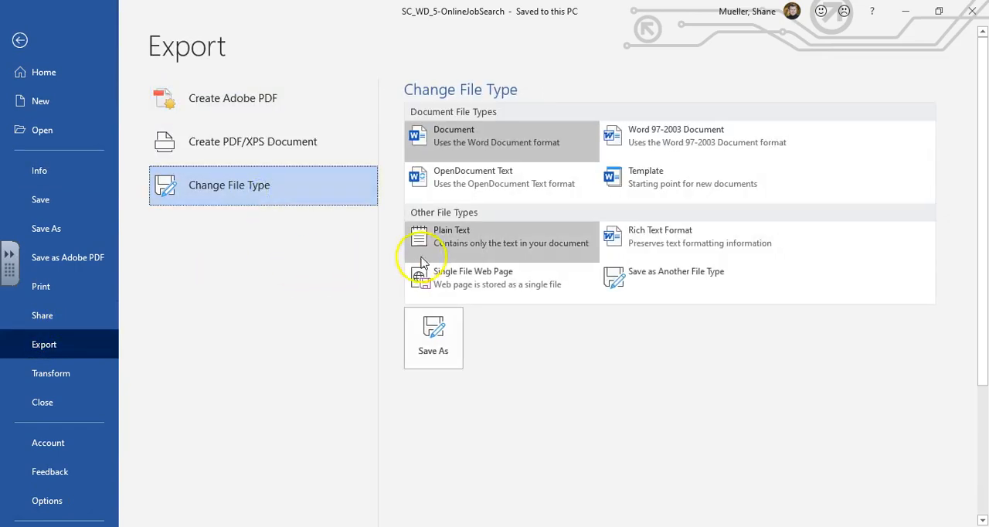
pyautogui.click(485, 283)
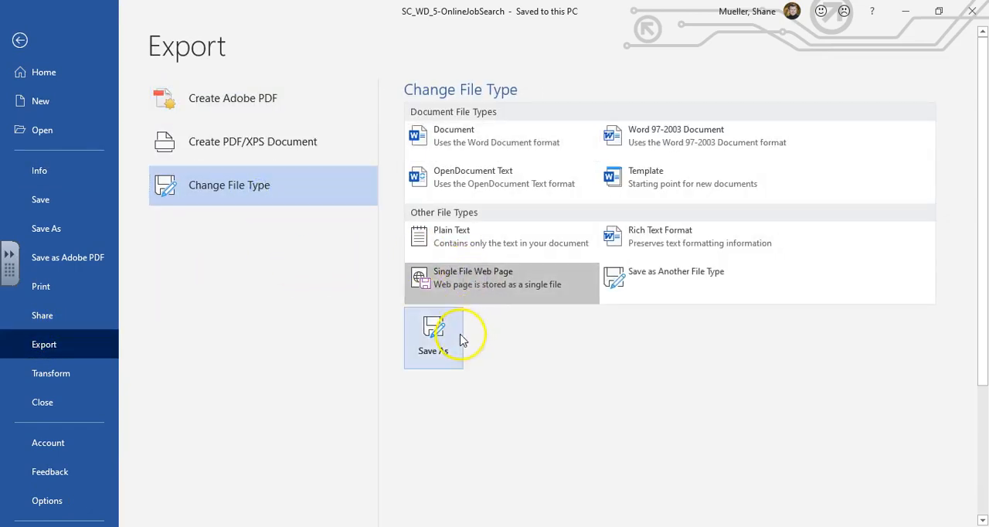
pyautogui.click(433, 337)
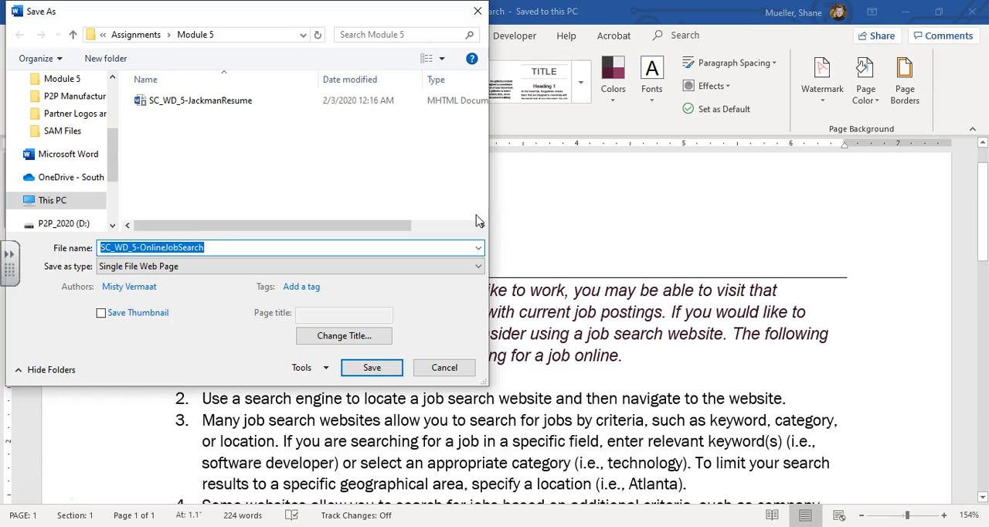
pyautogui.click(341, 249)
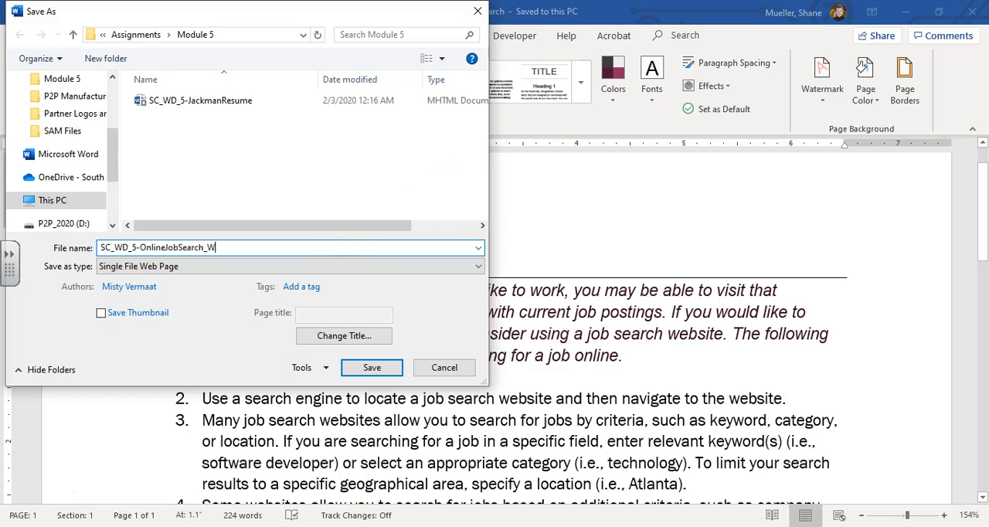
pyautogui.click(251, 244)
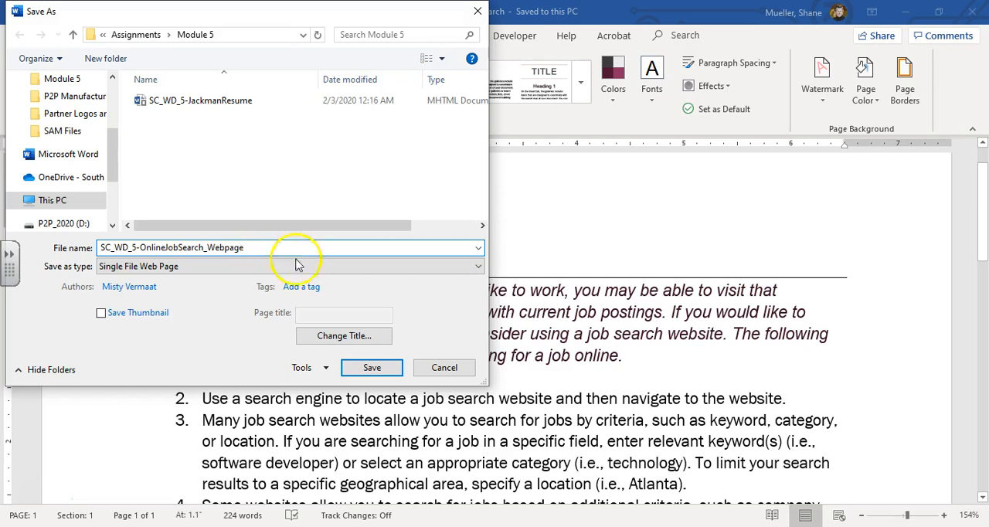
pyautogui.click(375, 369)
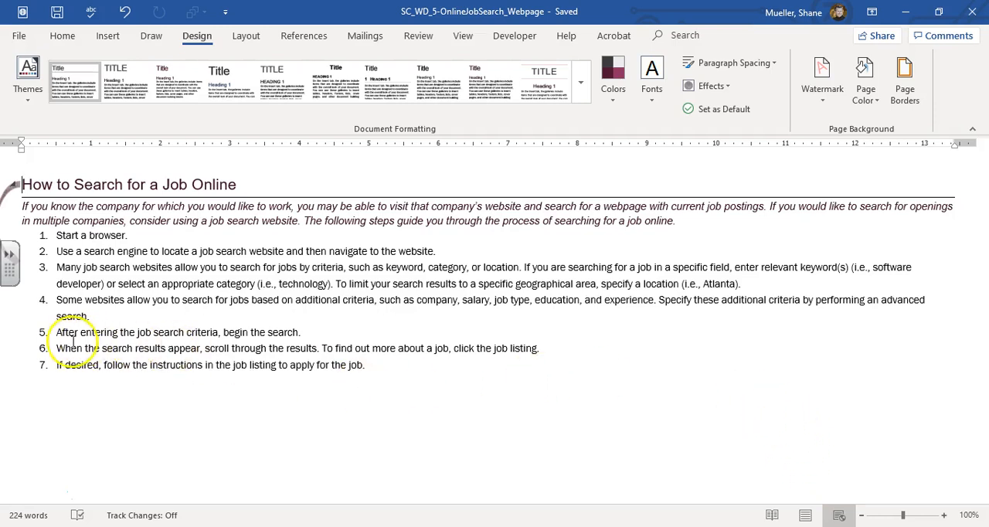
# - Delete the curved arrow shape beside the title and apply the Centered style set to the web page
pyautogui.click(7, 193)
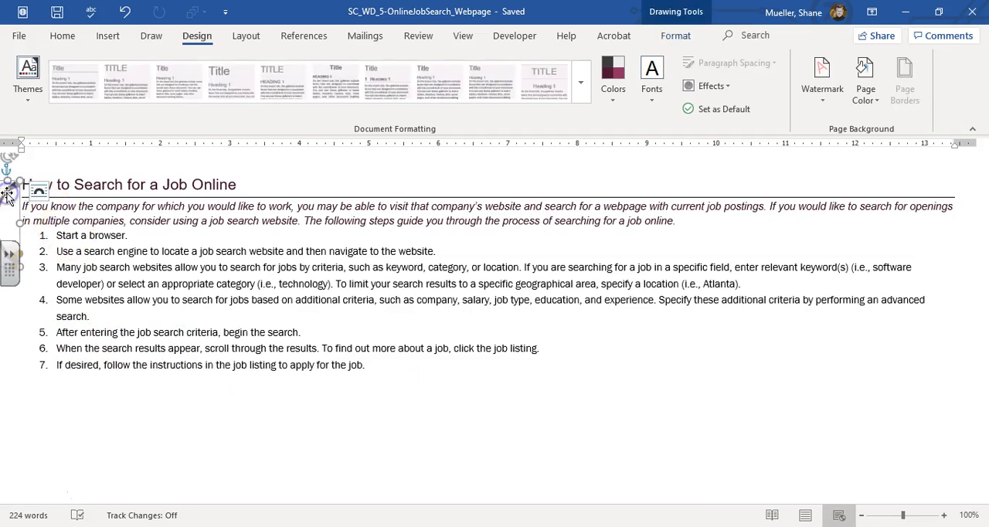
pyautogui.press('Delete')
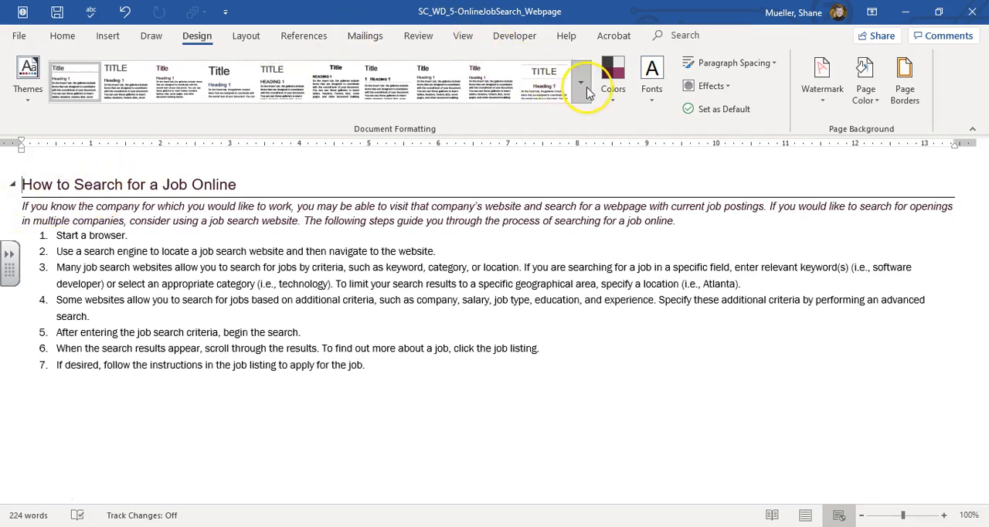
pyautogui.click(586, 91)
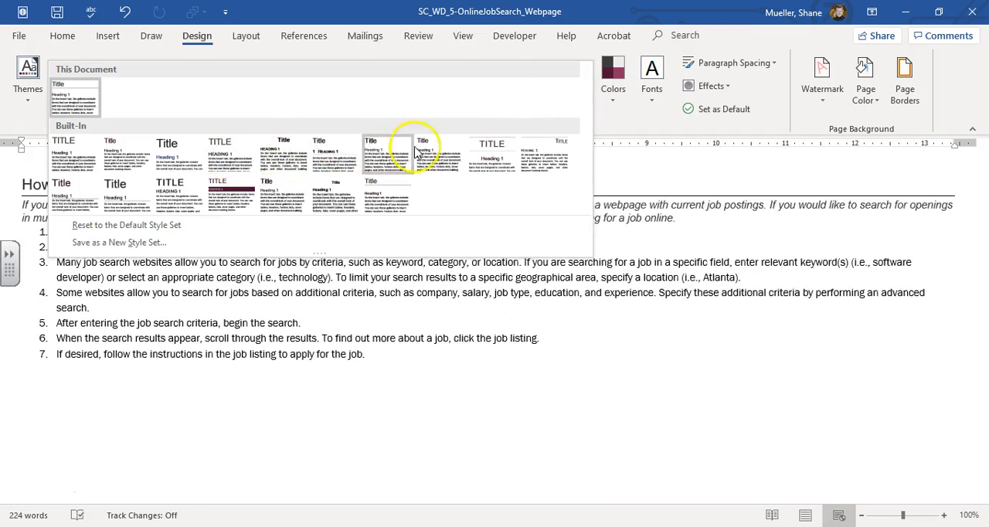
pyautogui.click(491, 160)
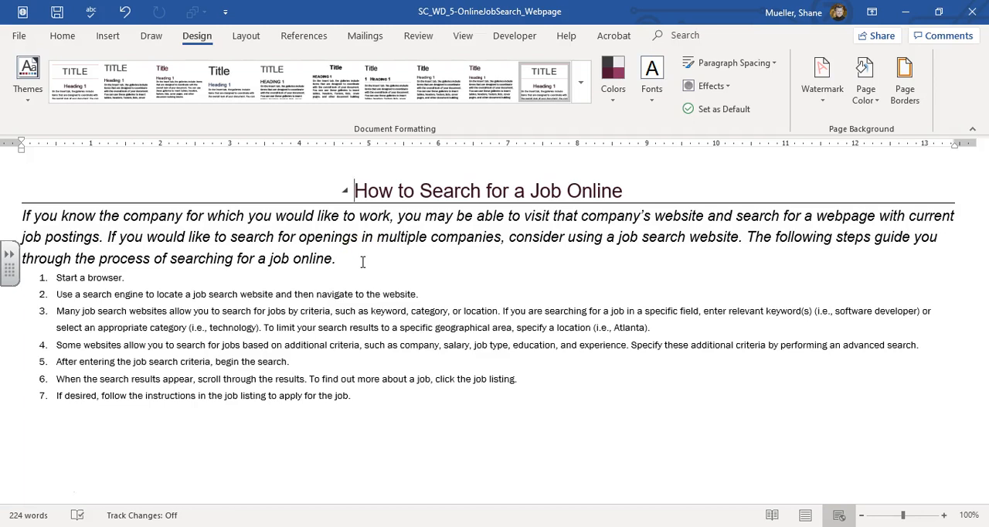
# - Highlight the title "How to Search for a Job Online" in yellow
pyautogui.moveTo(361, 190); pyautogui.dragTo(636, 185)
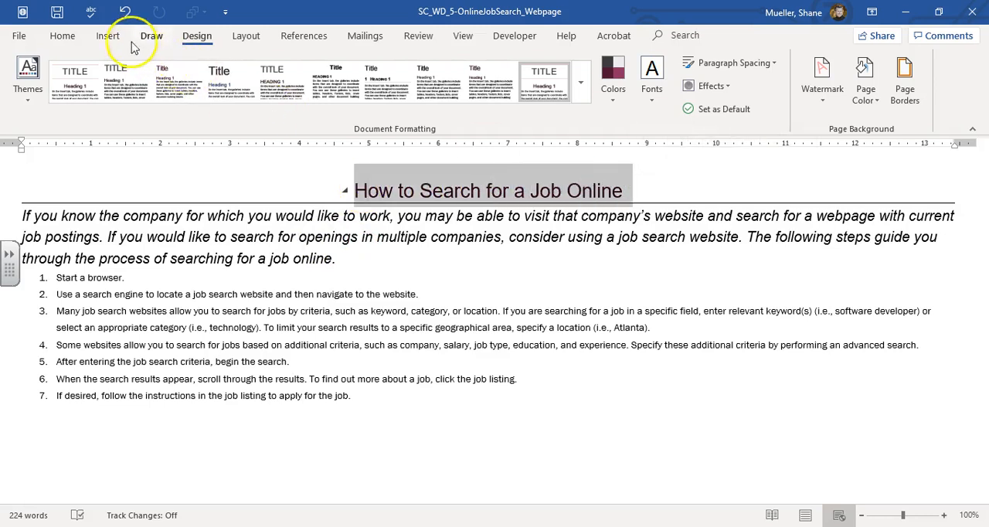
pyautogui.click(63, 36)
pyautogui.click(353, 102)
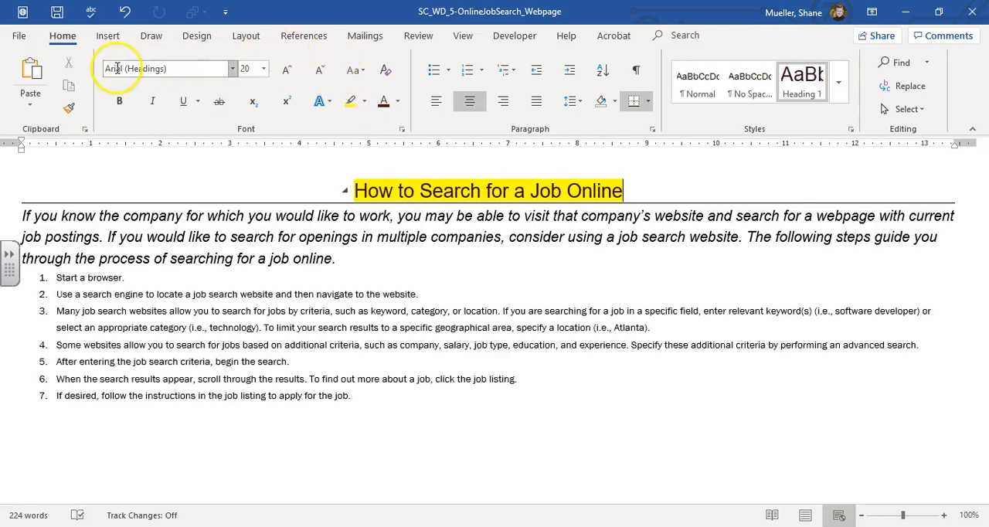
# - Save and close the web page document, cancelling the prompt about saving Building Blocks changes
pyautogui.click(60, 15)
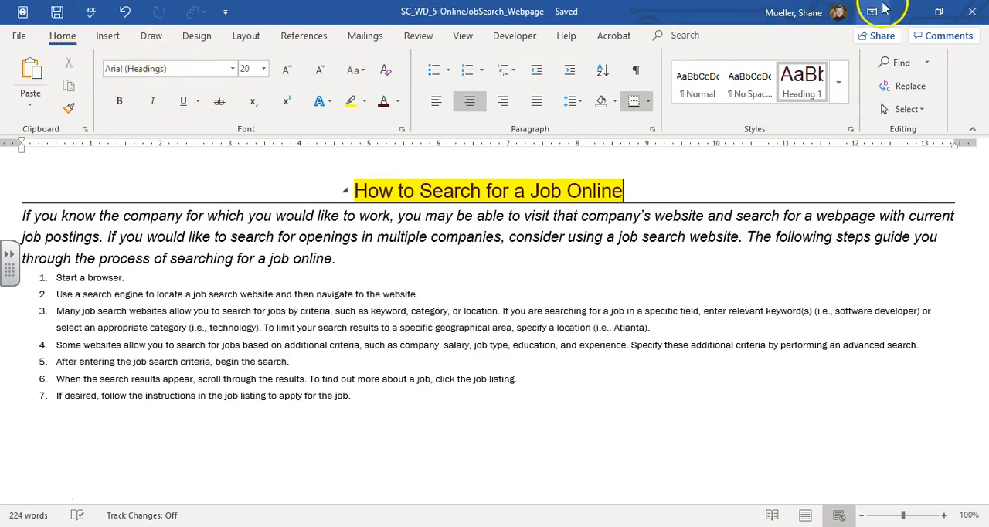
pyautogui.click(972, 18)
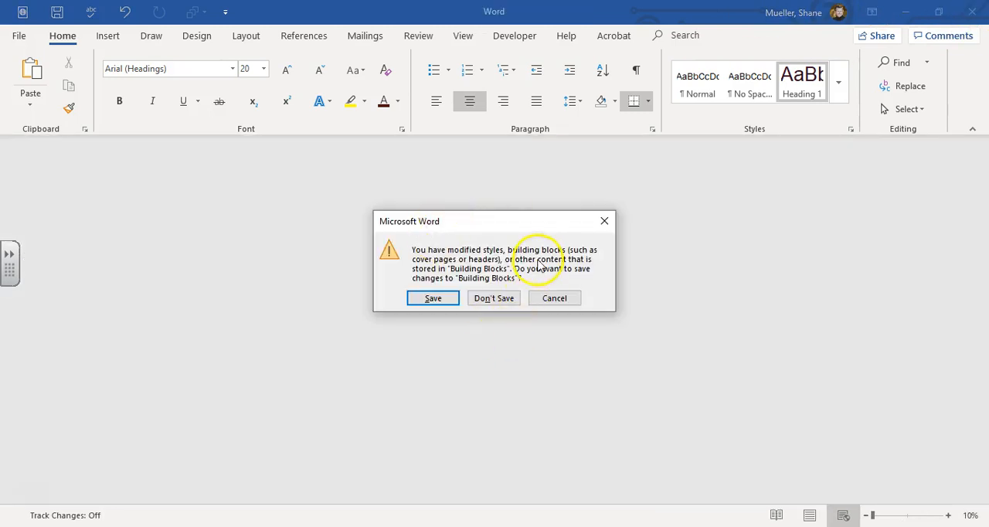
pyautogui.click(563, 300)
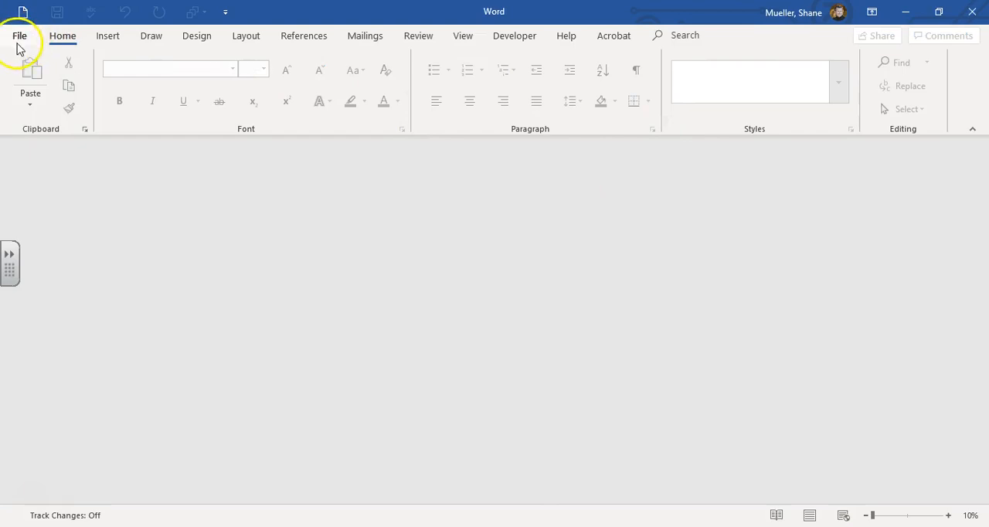
# - Switch to File Explorer, open SC_WD_5-OnlineJobSearch_Webpage to view it in the browser, and close the browser
pyautogui.click(448, 526)
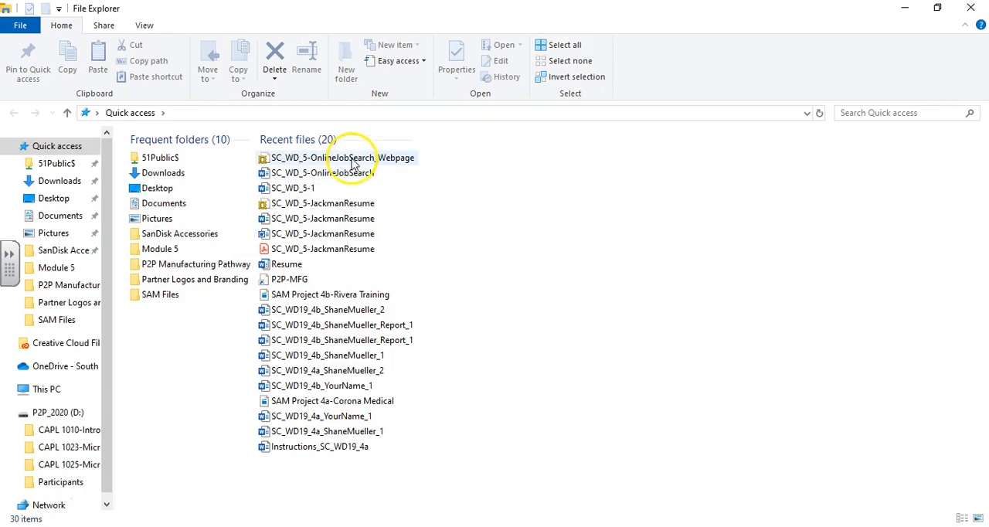
pyautogui.click(307, 158)
pyautogui.doubleClick(307, 159)
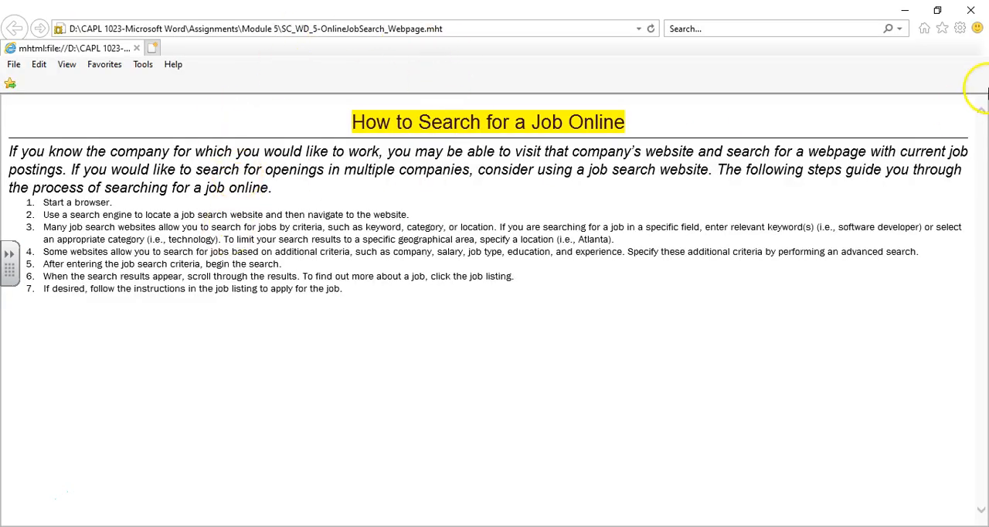
pyautogui.click(972, 10)
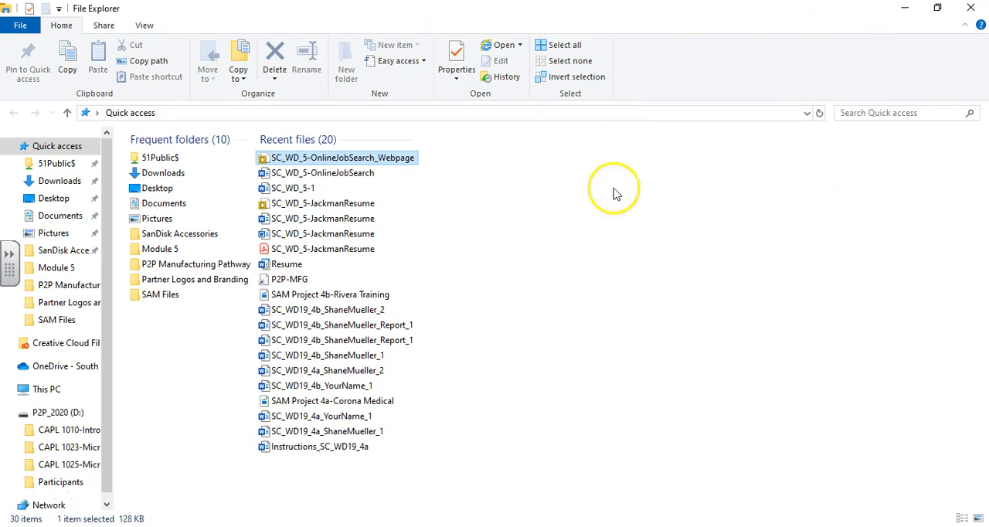
# - Open the SC_WD_5-OnlineJobSearch Word document from the recent files and switch it to Print Layout view
pyautogui.doubleClick(358, 175)
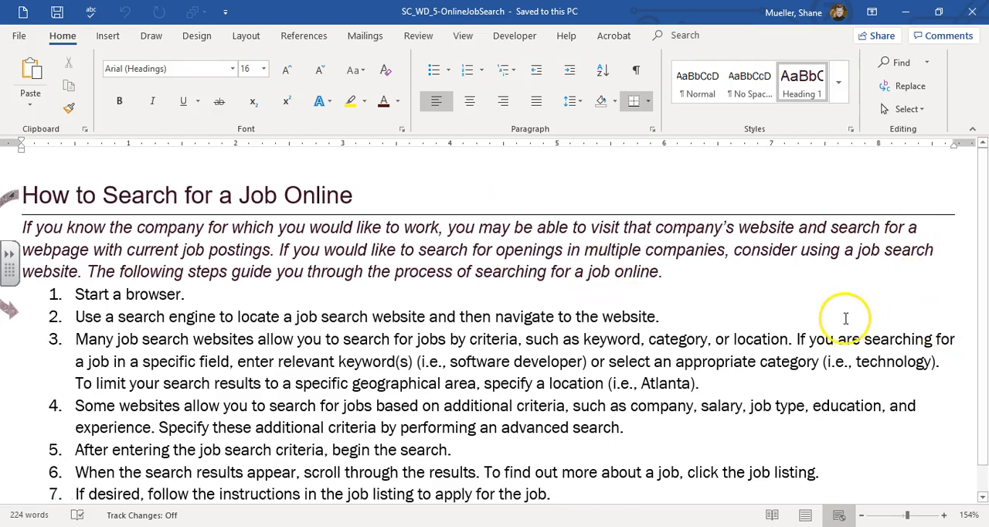
pyautogui.click(804, 515)
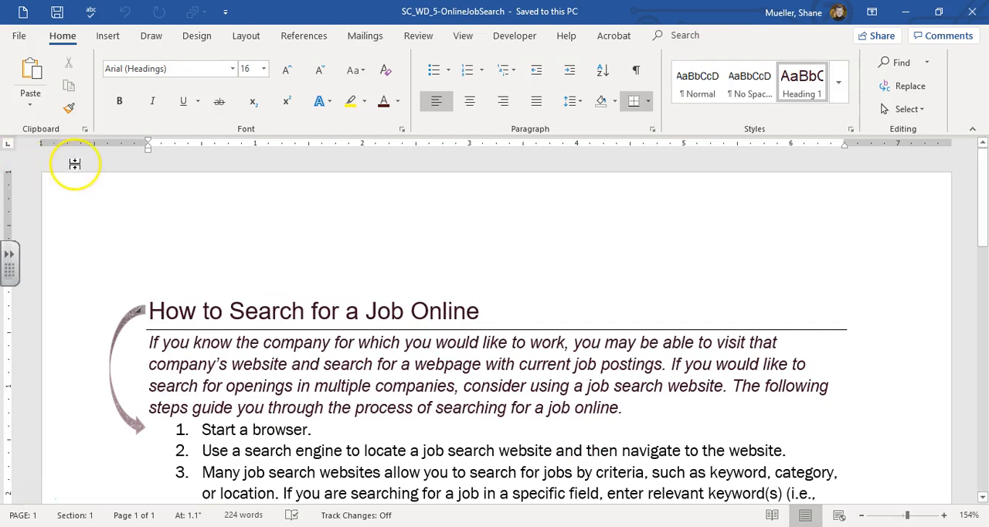
# - Save a copy of the document as a PDF named SC_WD_5-OnlineJobSearch in the Module 5 folder
pyautogui.click(17, 39)
pyautogui.click(60, 226)
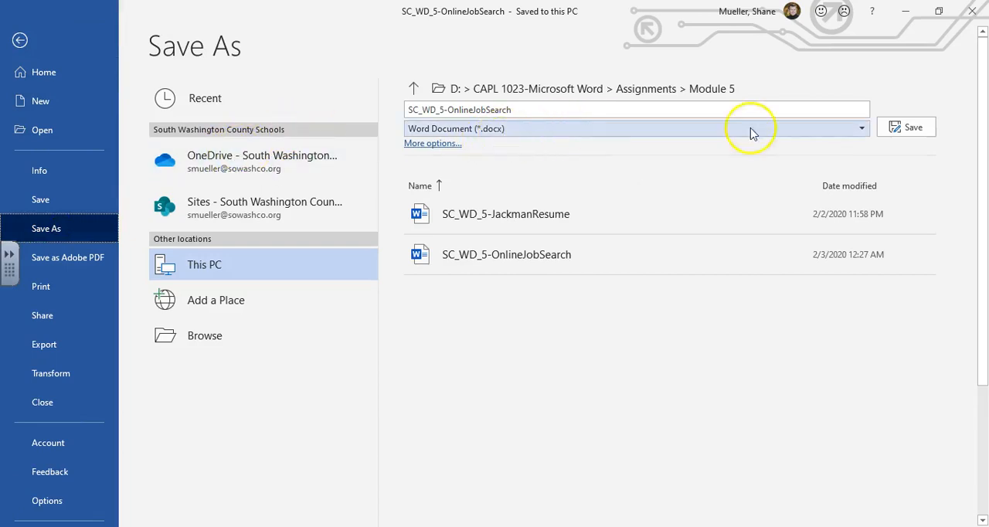
pyautogui.click(864, 129)
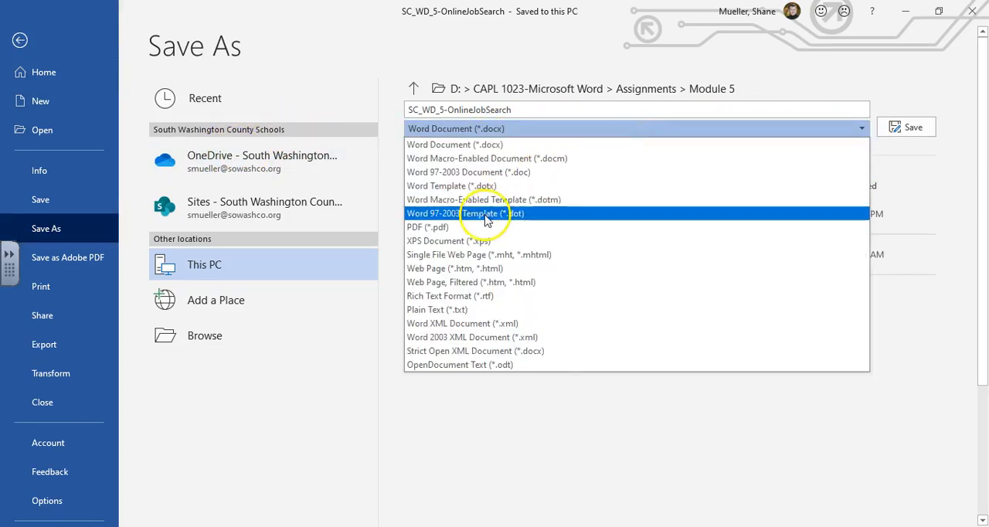
pyautogui.click(437, 227)
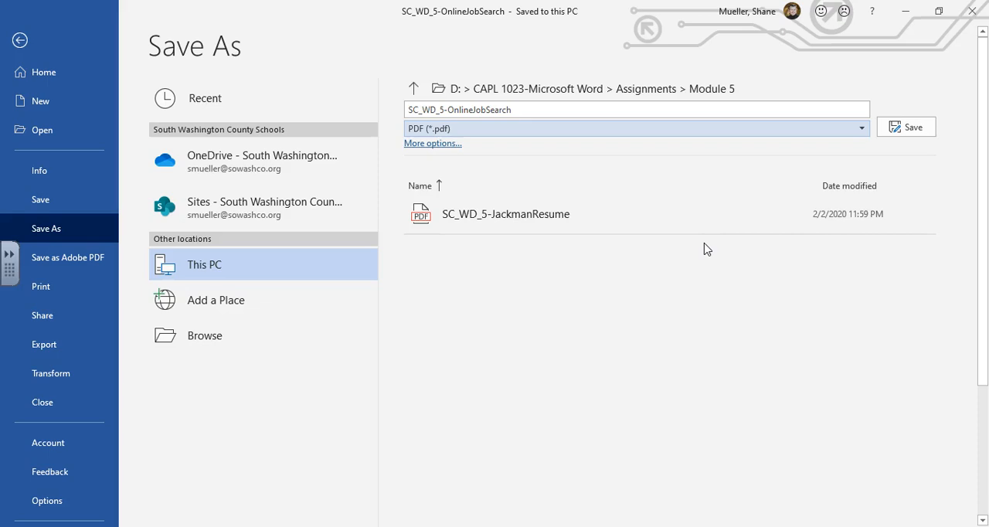
pyautogui.click(910, 132)
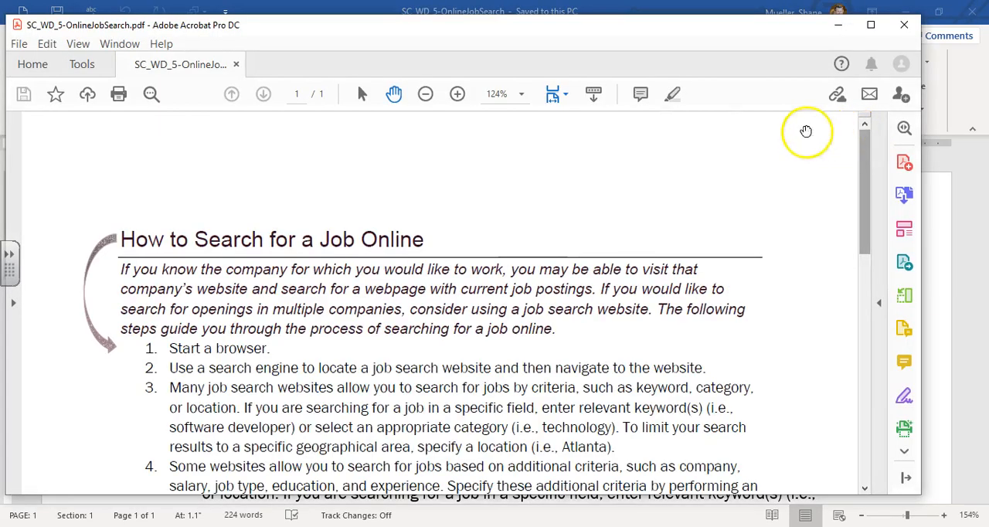
# - Look over the published PDF from beginning to end and close the PDF viewer
pyautogui.scroll(-10, 364, 238)
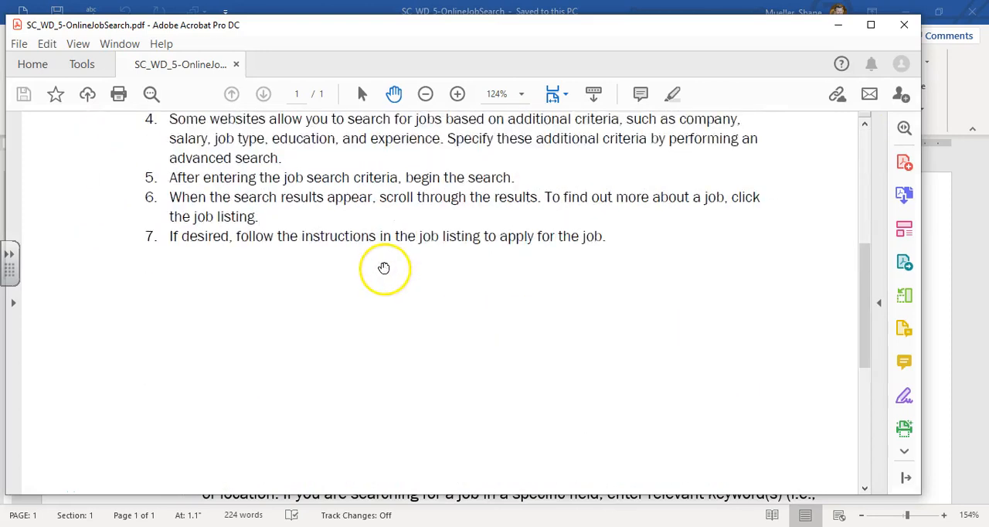
pyautogui.scroll(10, 380, 268)
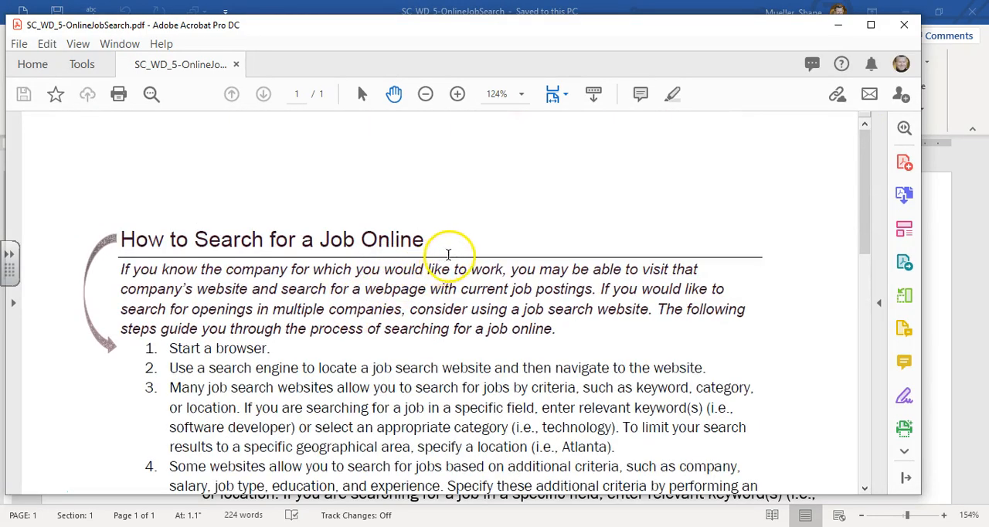
pyautogui.click(589, 255)
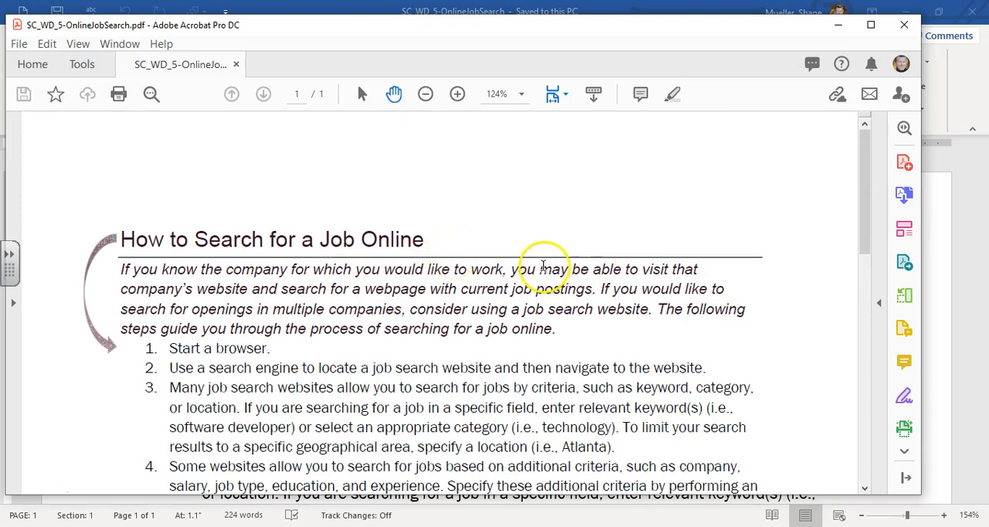
pyautogui.click(904, 25)
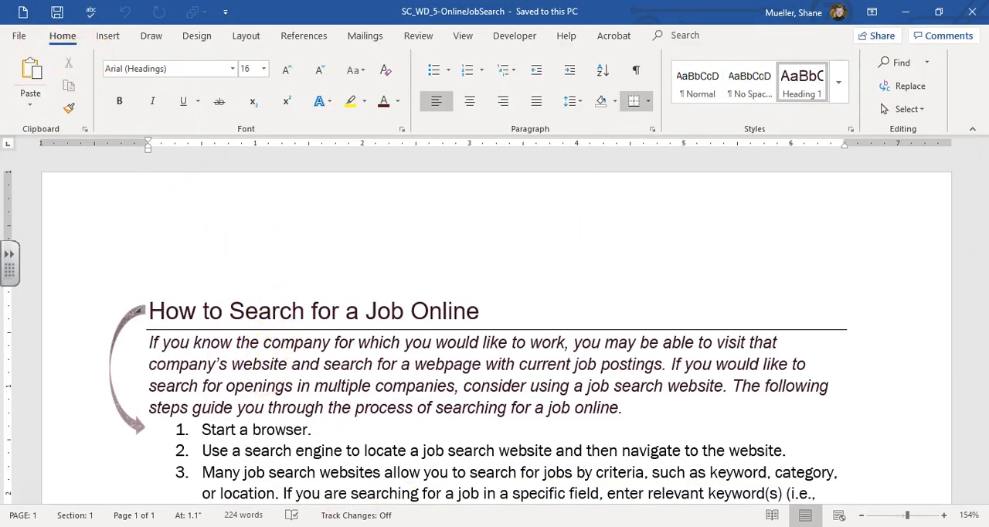
# - Open the SC_WD_5-OnlineJobSearch PDF from the Module 5 folder in Word, accepting its conversion to an editable document
pyautogui.click(20, 38)
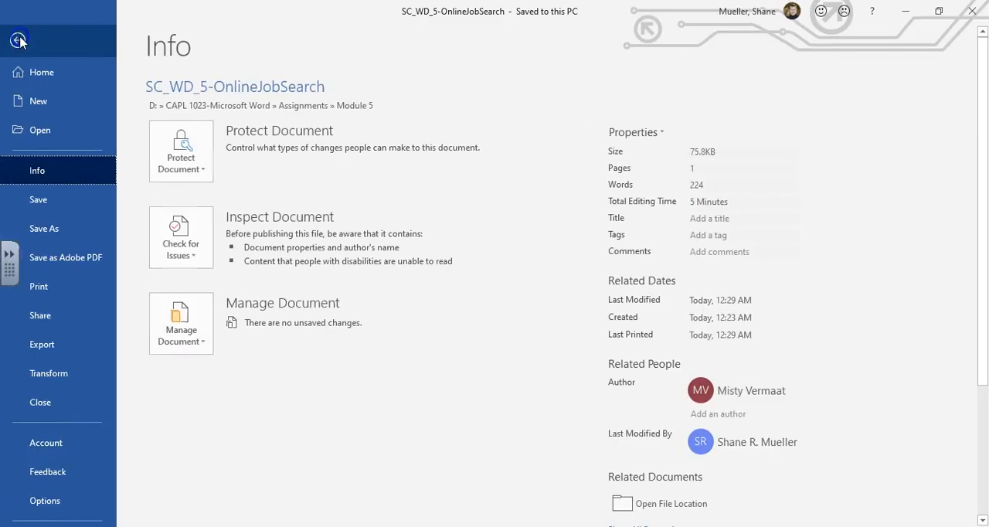
pyautogui.click(19, 38)
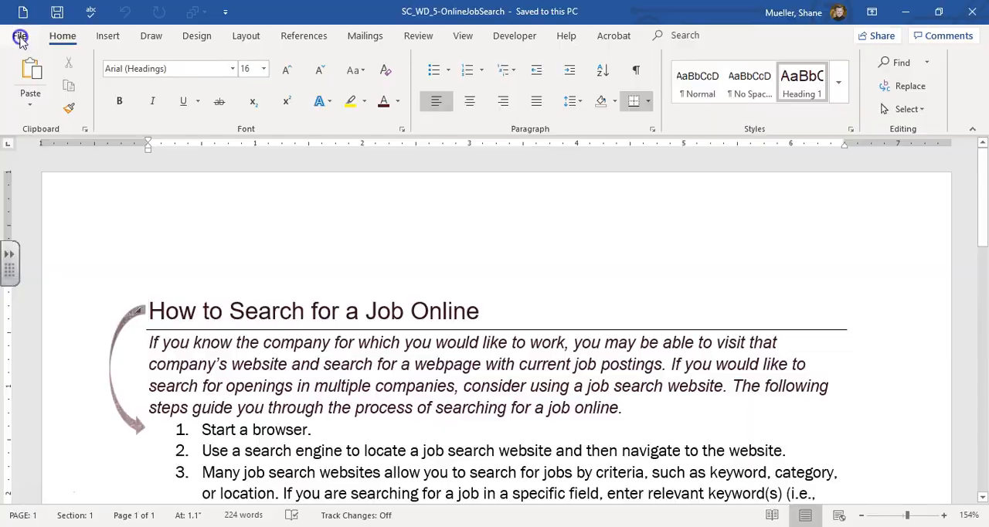
pyautogui.click(21, 39)
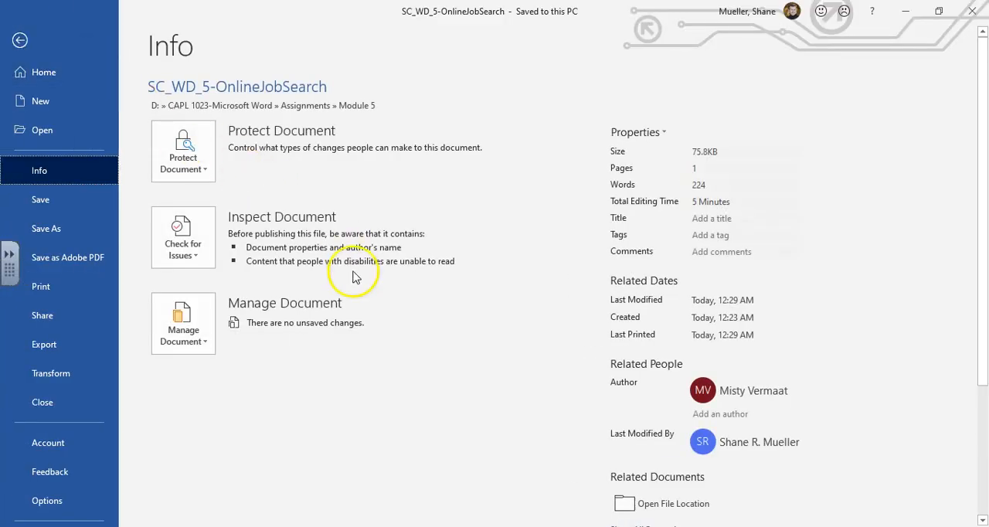
pyautogui.click(58, 138)
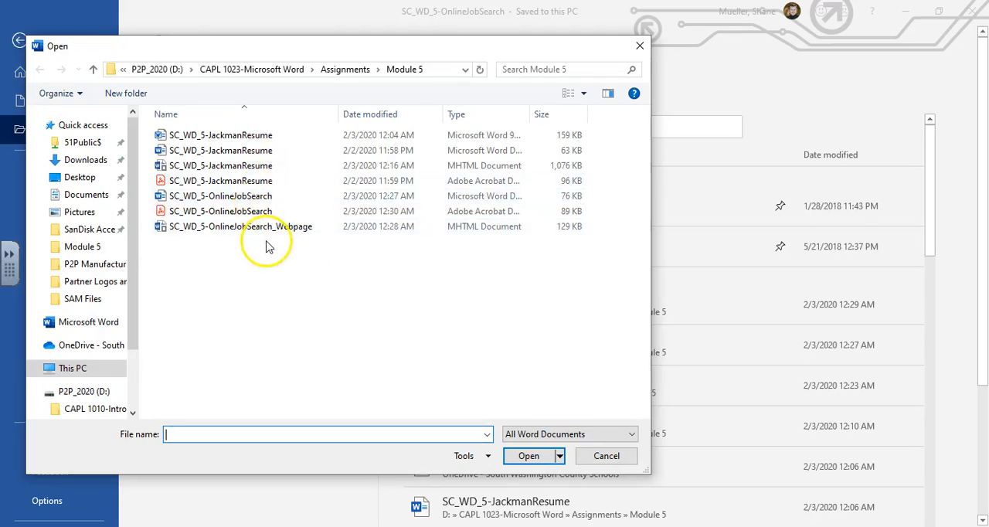
pyautogui.click(186, 211)
pyautogui.doubleClick(186, 211)
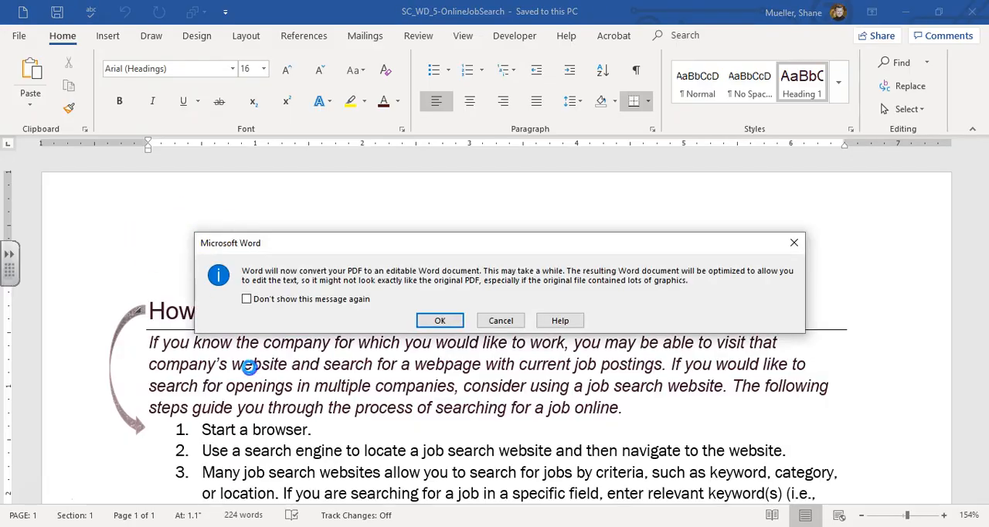
pyautogui.click(454, 321)
pyautogui.click(379, 270)
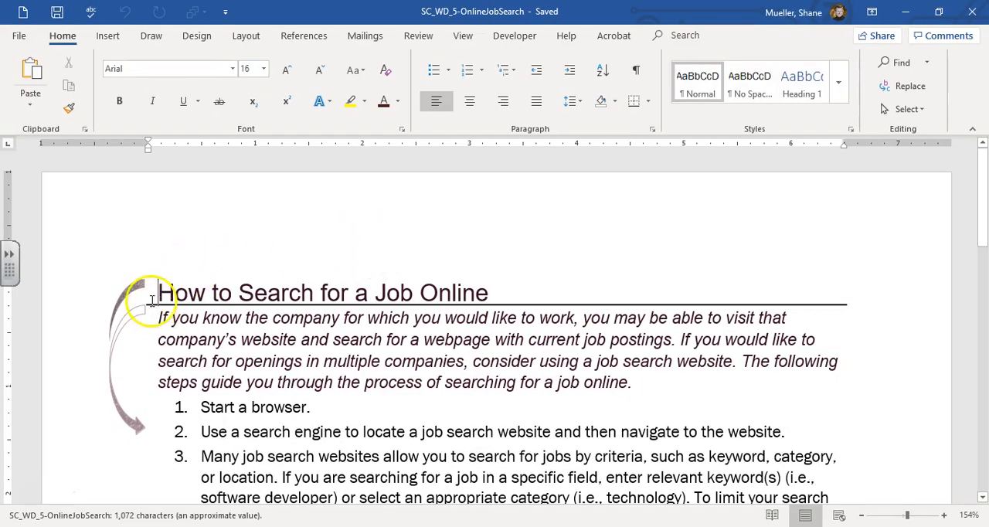
# - Add "(PDF Version)" to the end of the title "How to Search for a Job Online" in the converted document
pyautogui.scroll(-1, 155, 297)
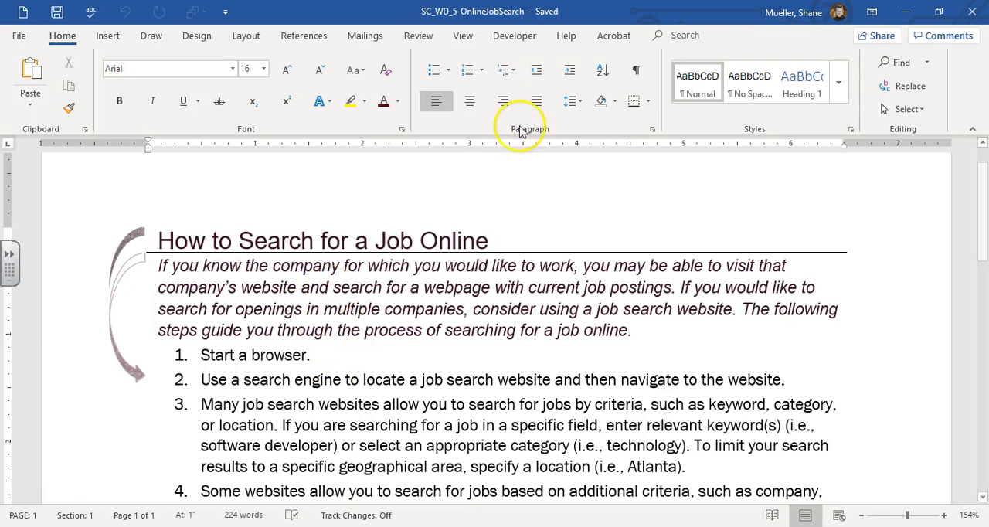
pyautogui.click(507, 243)
pyautogui.write('(PDF Version')
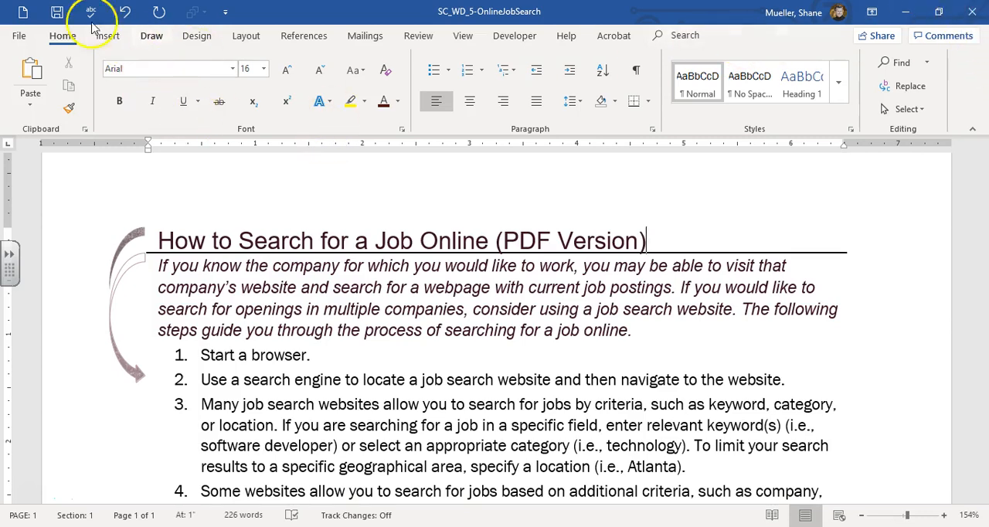
# - Close the converted PDF document without saving its changes
pyautogui.click(19, 37)
pyautogui.click(81, 408)
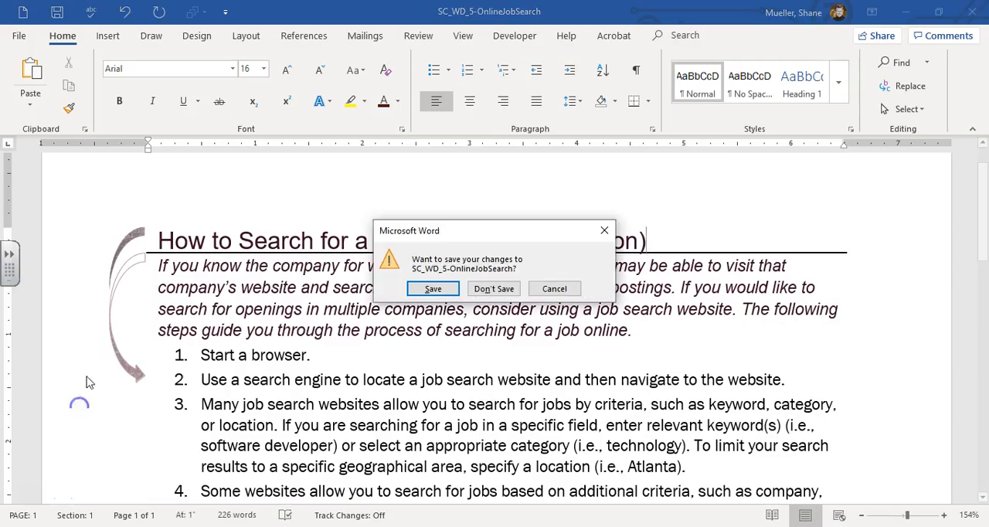
pyautogui.click(496, 288)
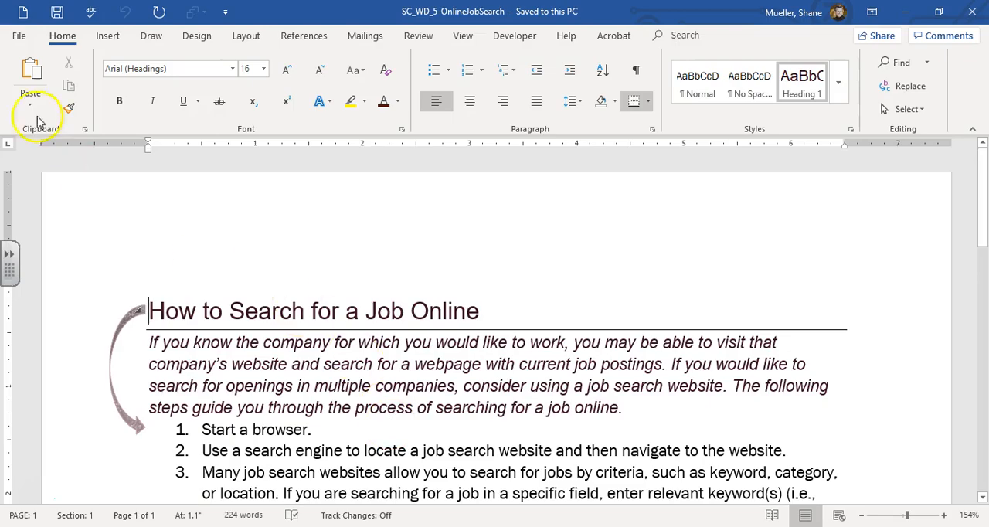
# - Export the original document as an XPS Document named SC_WD_5-OnlineJobSearch, with standard optimization and opening after publishing
pyautogui.click(20, 36)
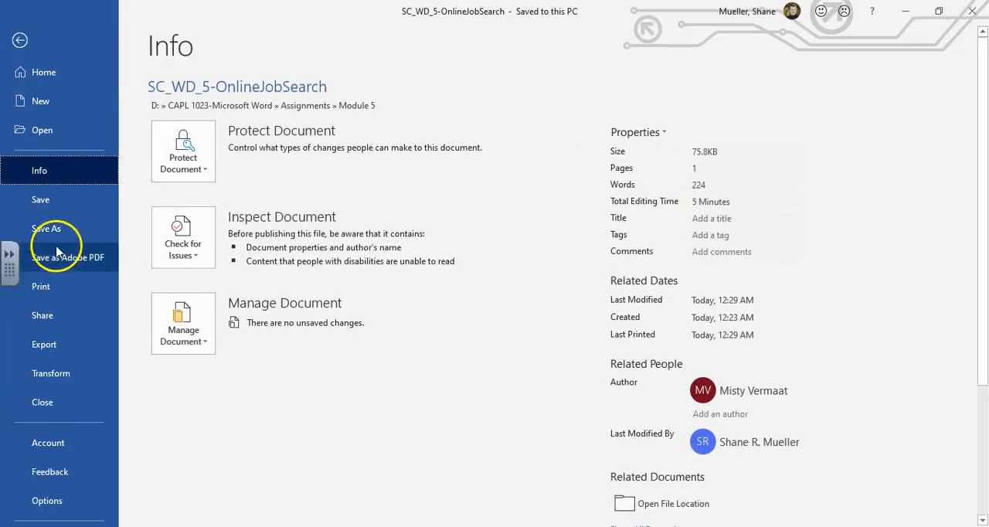
pyautogui.click(47, 229)
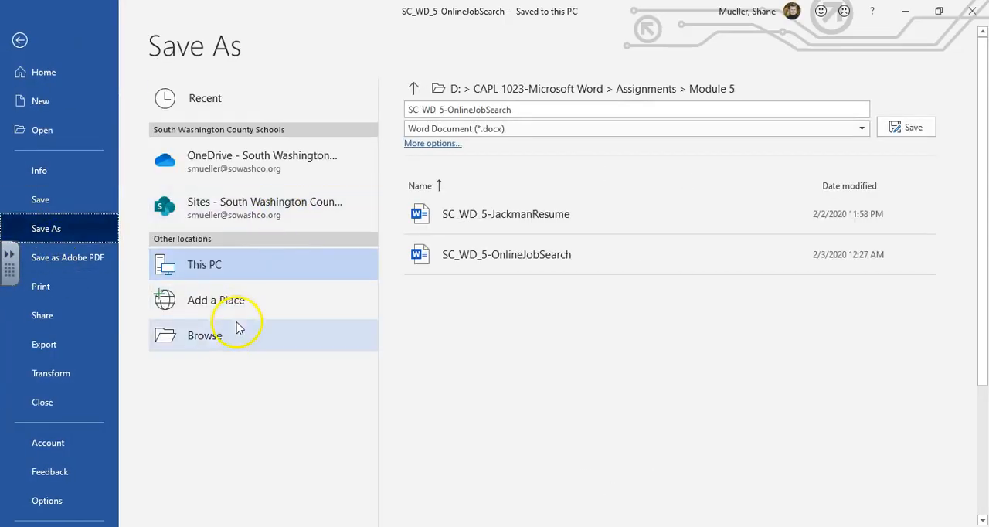
pyautogui.click(62, 318)
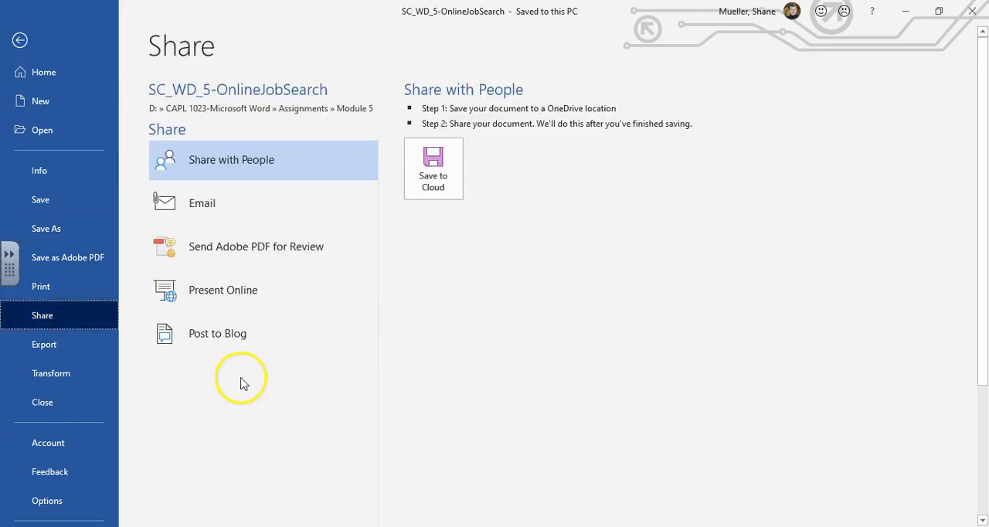
pyautogui.click(56, 345)
pyautogui.click(269, 145)
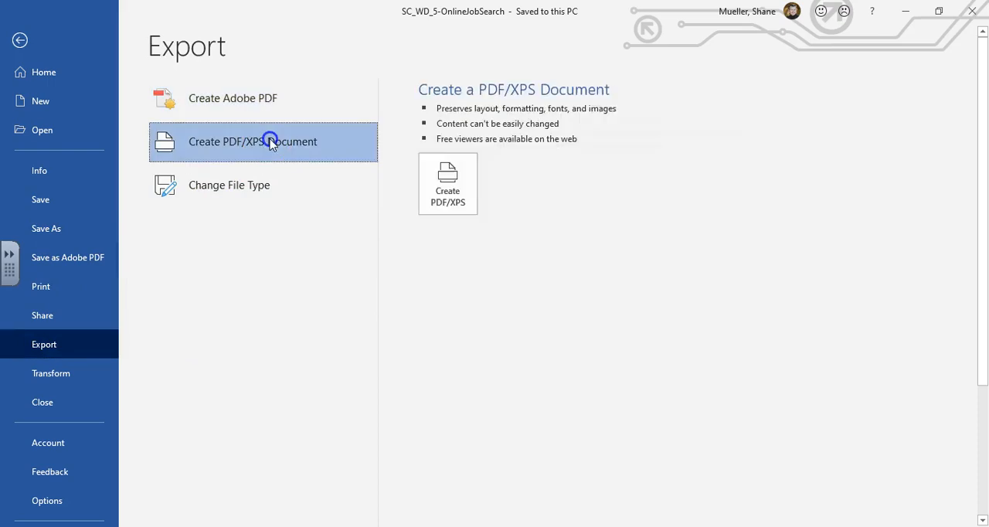
pyautogui.click(427, 194)
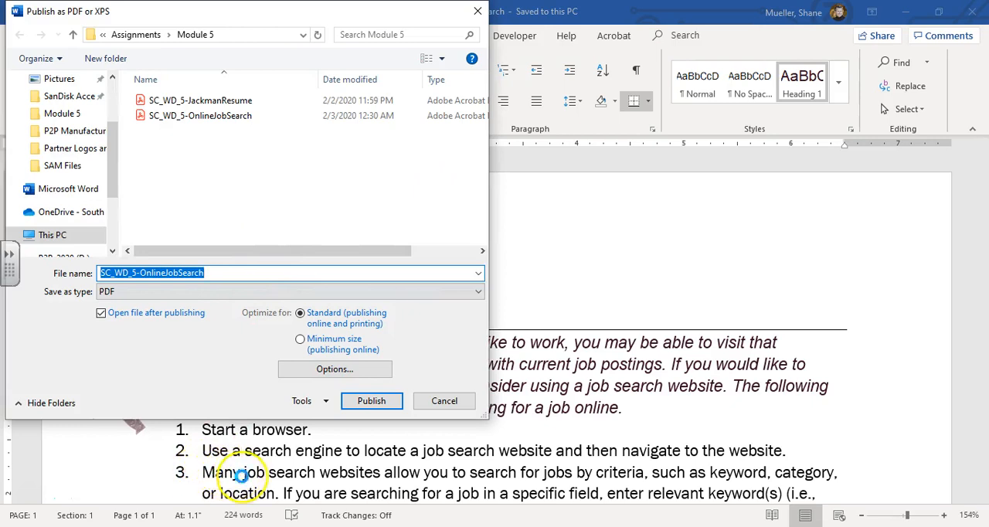
pyautogui.click(479, 292)
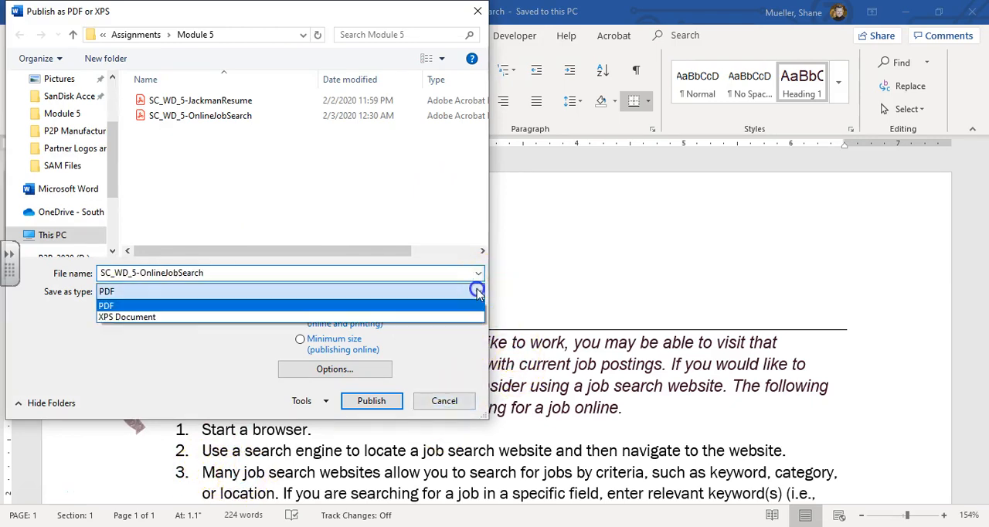
pyautogui.click(149, 323)
pyautogui.click(235, 272)
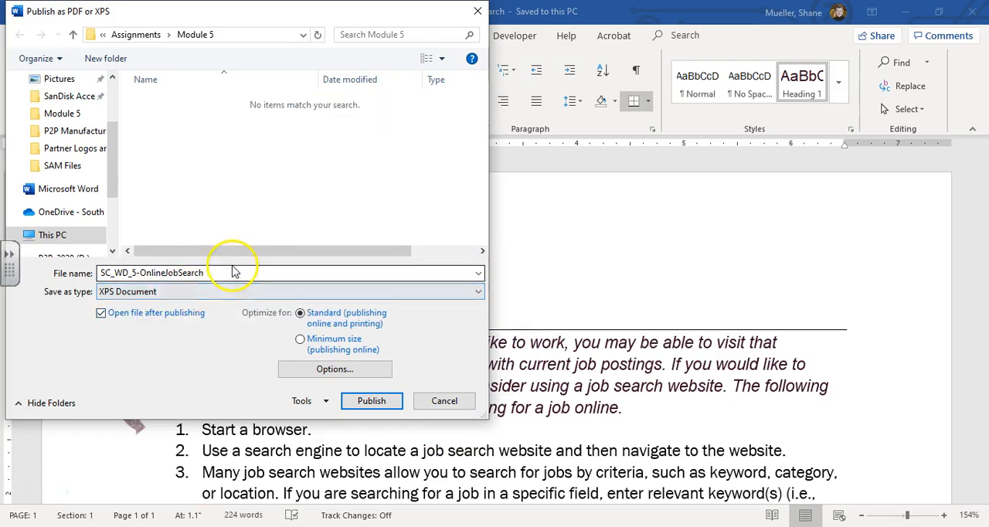
pyautogui.doubleClick(236, 272)
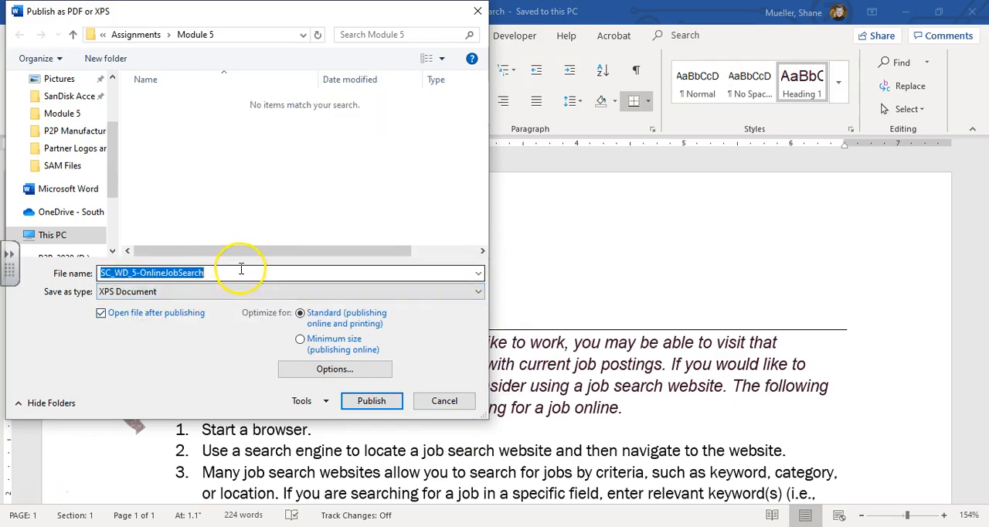
pyautogui.click(372, 410)
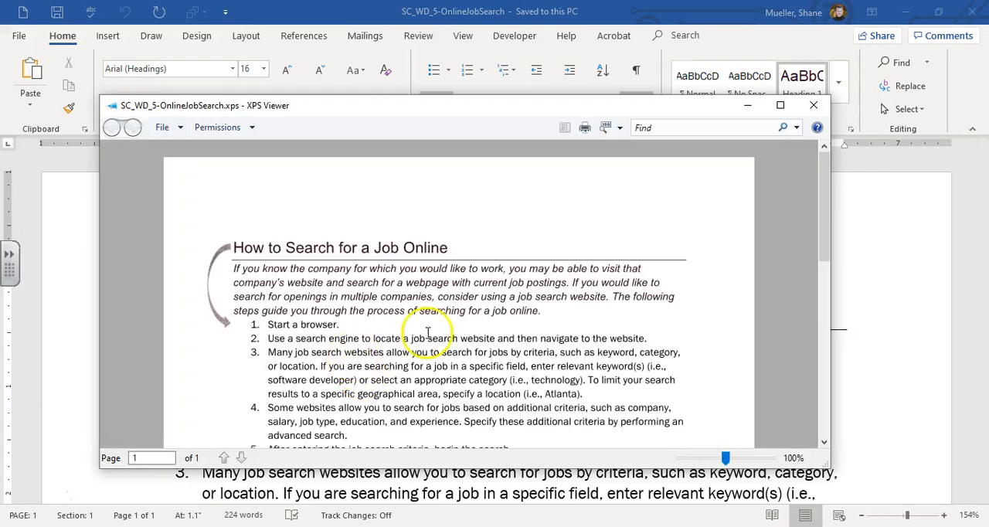
# - Look over the published XPS file and close XPS Viewer
pyautogui.scroll(-6, 362, 282)
pyautogui.scroll(6, 362, 282)
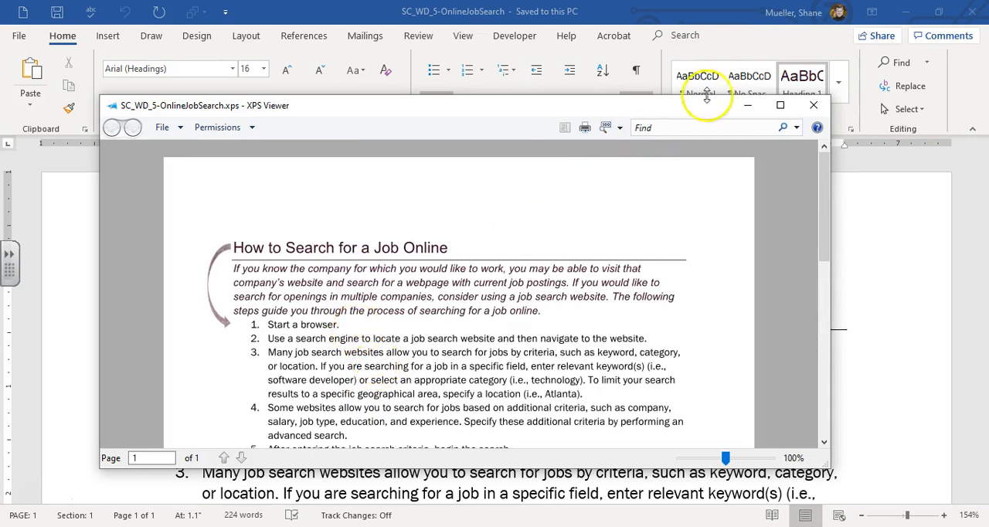
pyautogui.click(816, 108)
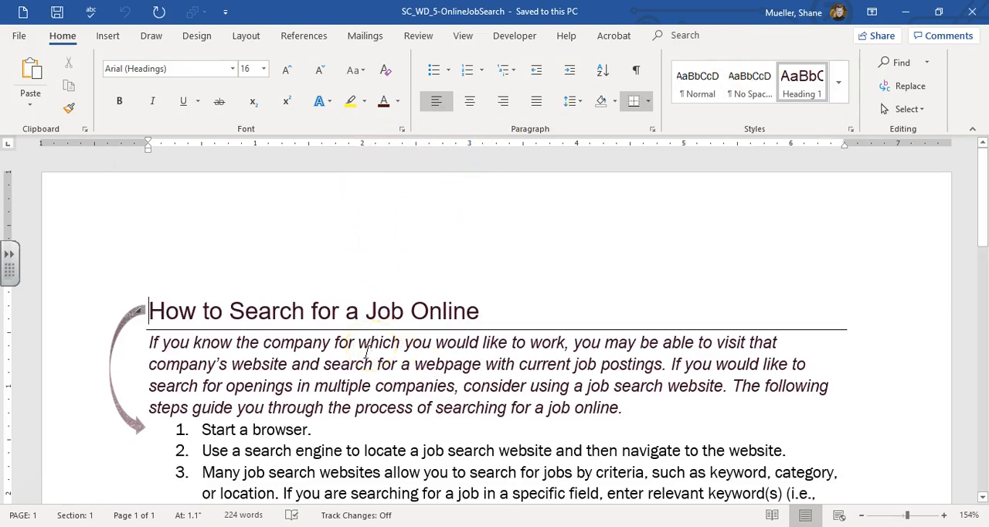
# - Save the document as a Word 97-2003 Document (*.doc) named SC_WD_5-OnlineJobSearch, continuing past the Compatibility Checker
pyautogui.click(21, 37)
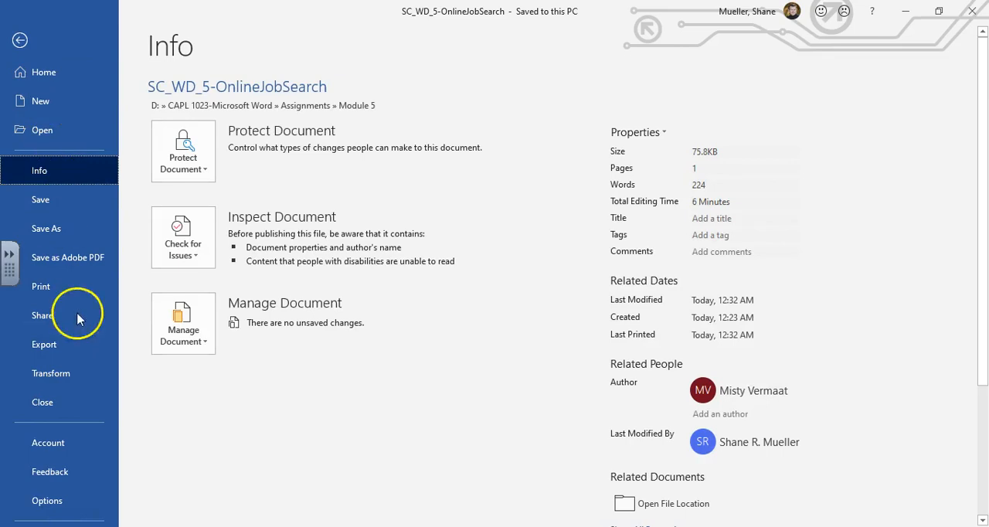
pyautogui.click(52, 234)
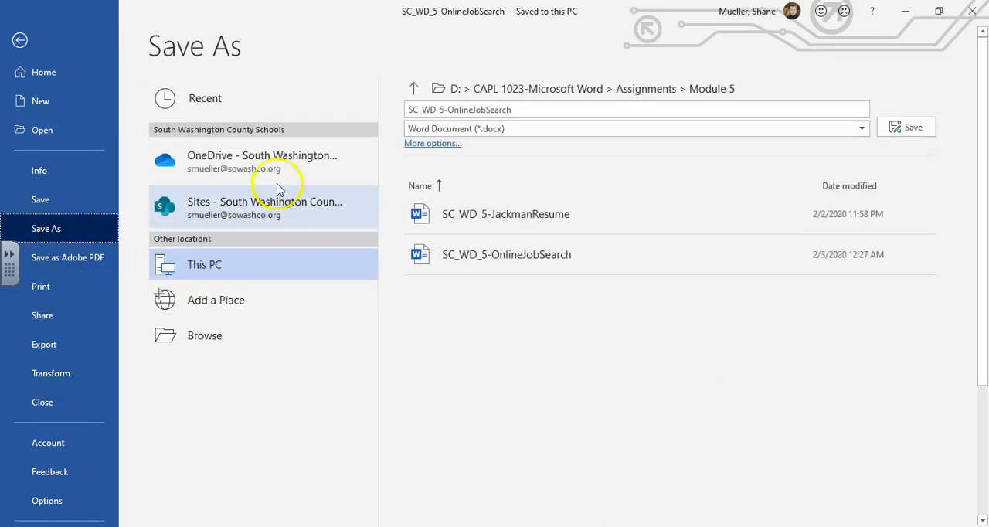
pyautogui.click(862, 132)
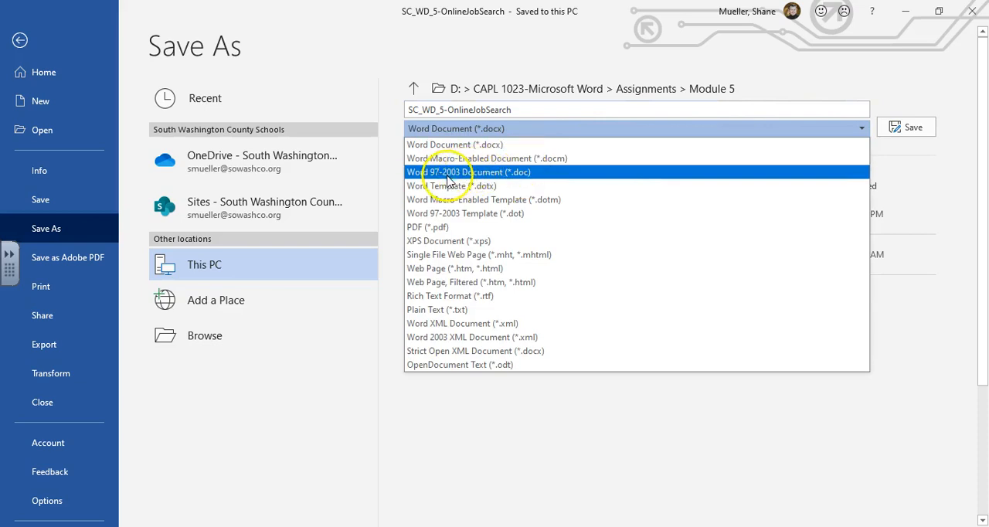
pyautogui.click(483, 173)
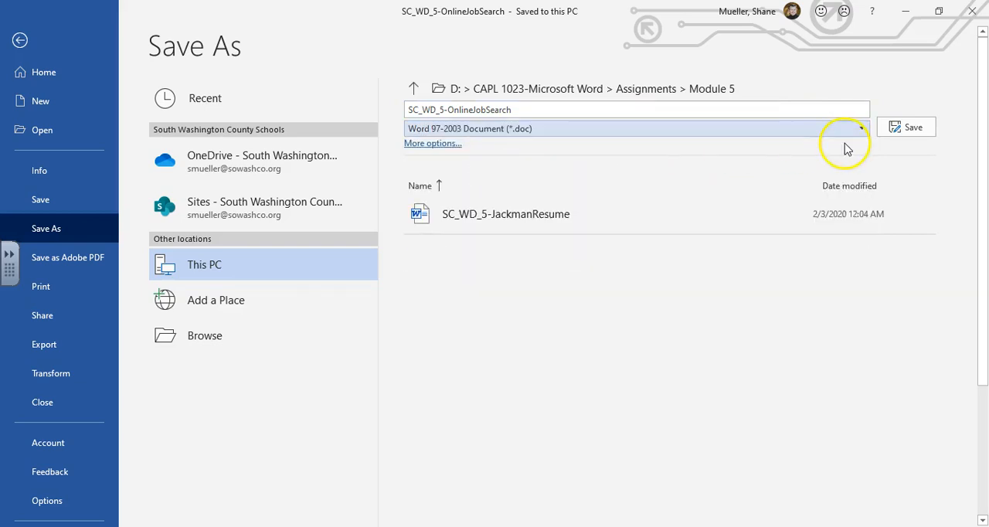
pyautogui.click(906, 127)
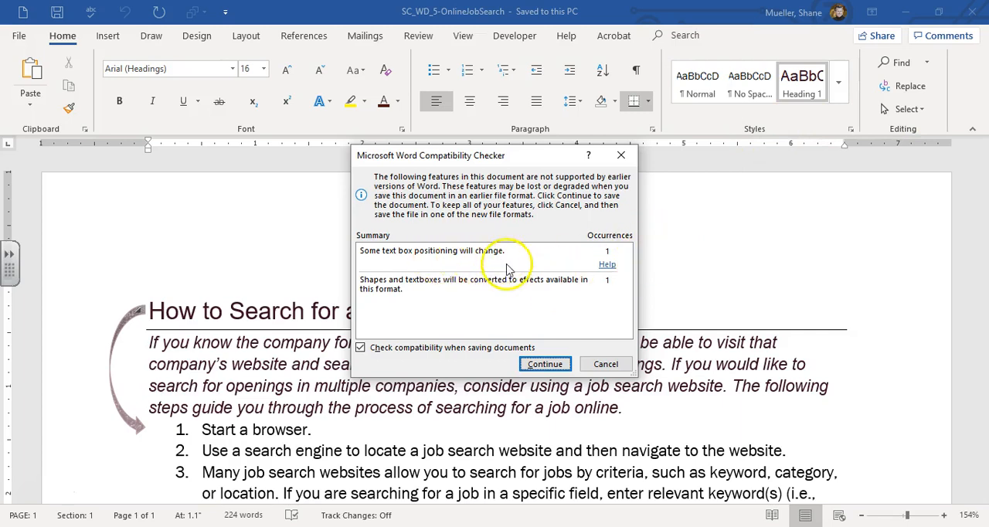
pyautogui.click(545, 365)
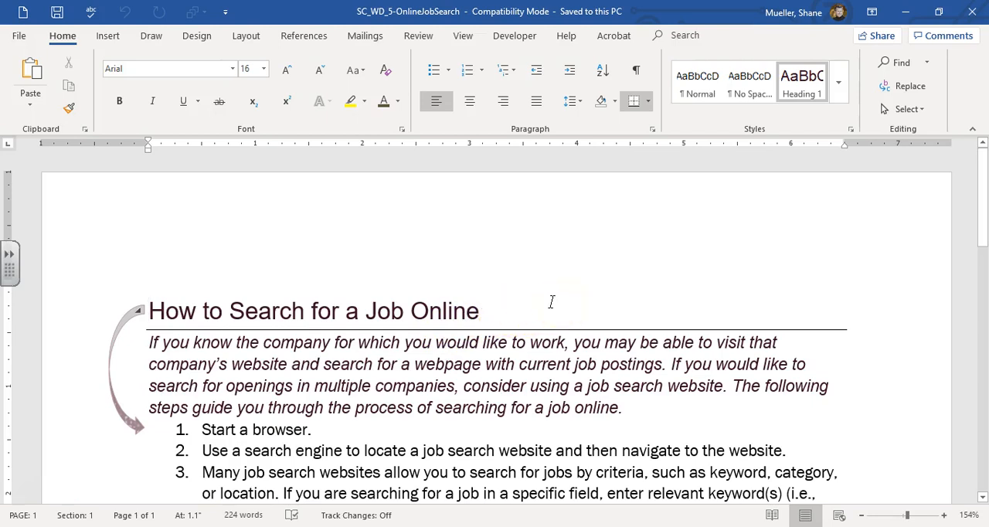
# - Look over the Word 97-2003 version of SC_WD_5-OnlineJobSearch and close the document, keeping Word open
pyautogui.scroll(-4, 472, 224)
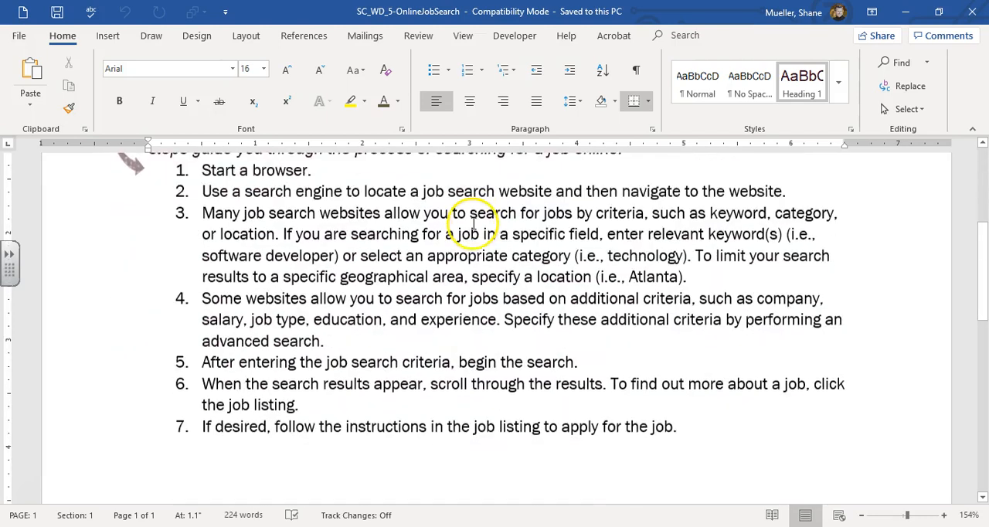
pyautogui.scroll(4, 472, 223)
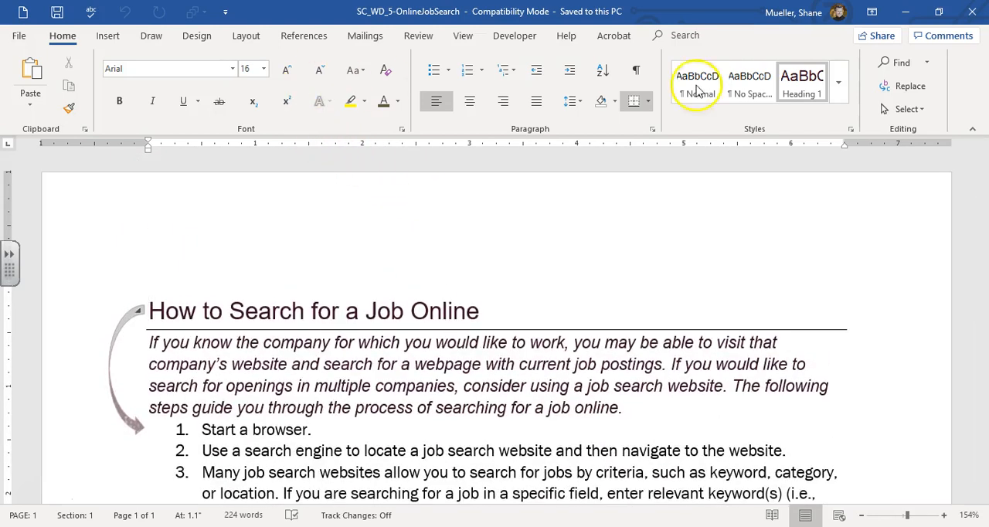
pyautogui.click(21, 37)
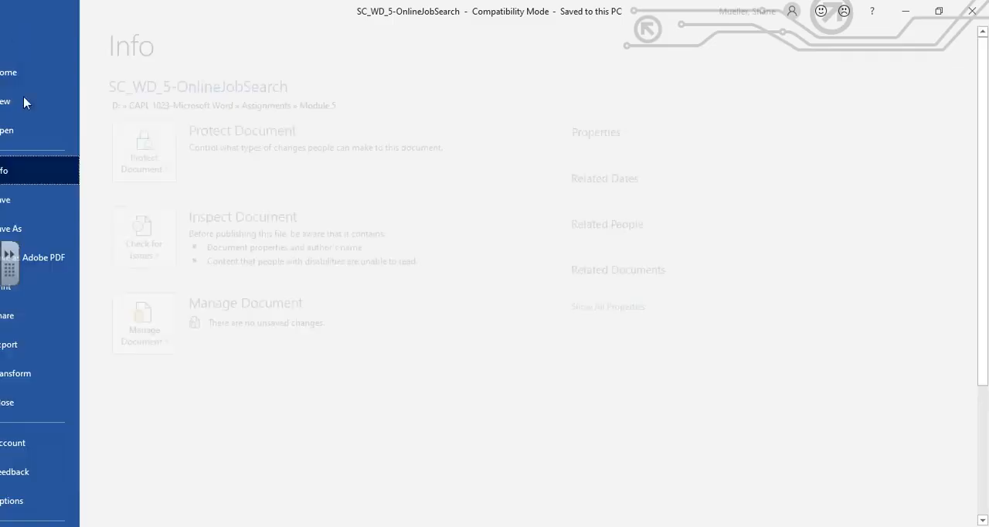
pyautogui.click(64, 402)
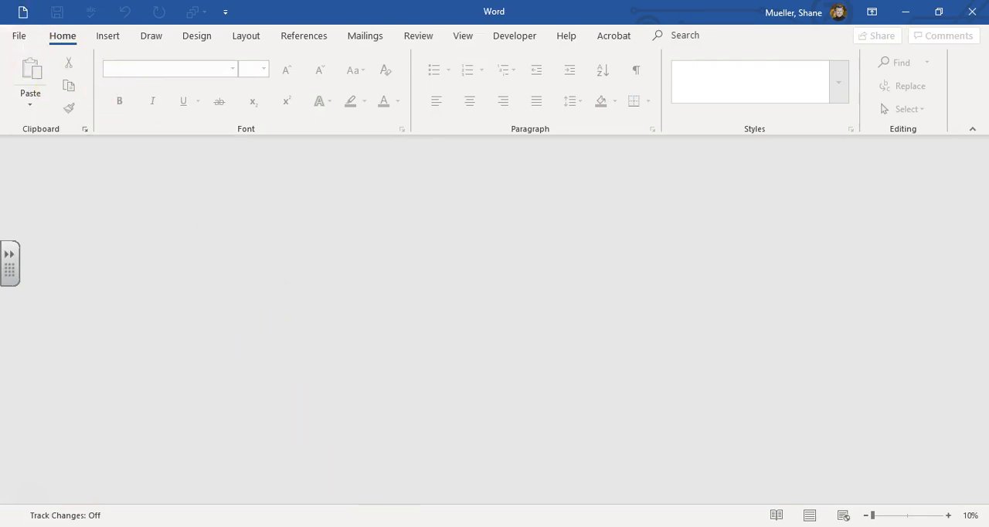
# - Switch to File Explorer and open CAPL 1023-Microsoft Word > Assignments > Module 5 on drive D to check the saved SC_WD_5-OnlineJobSearch files
pyautogui.hotkey('alt', 'Tab')
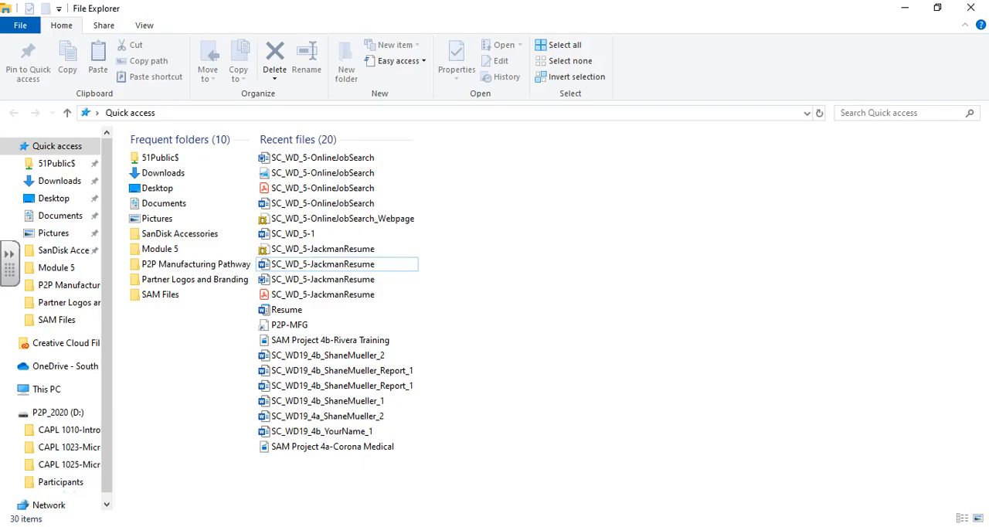
pyautogui.click(73, 447)
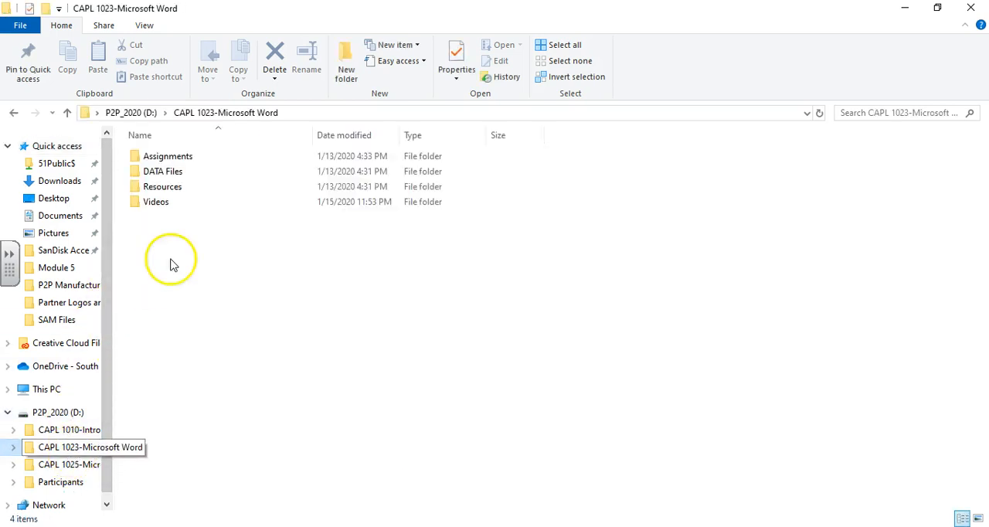
pyautogui.doubleClick(175, 157)
pyautogui.doubleClick(162, 232)
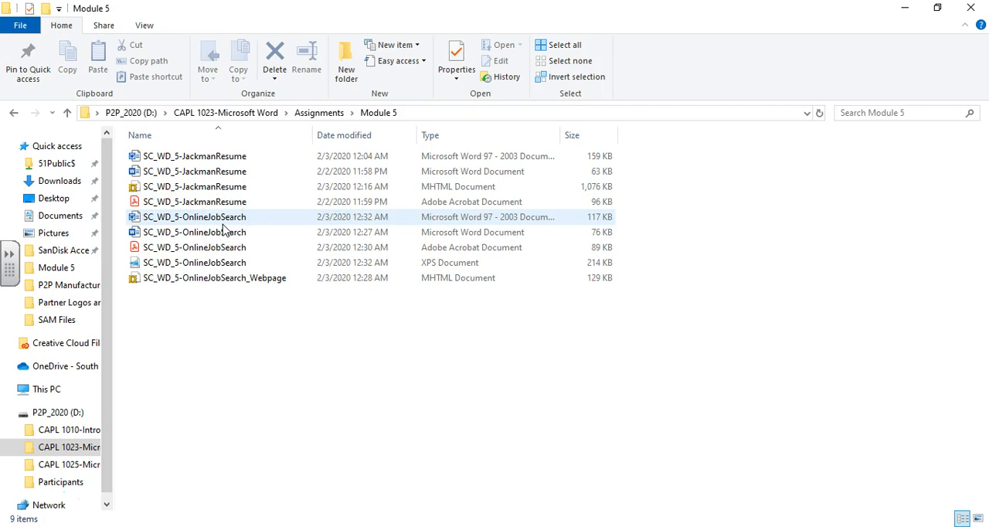
pyautogui.moveTo(226, 222)
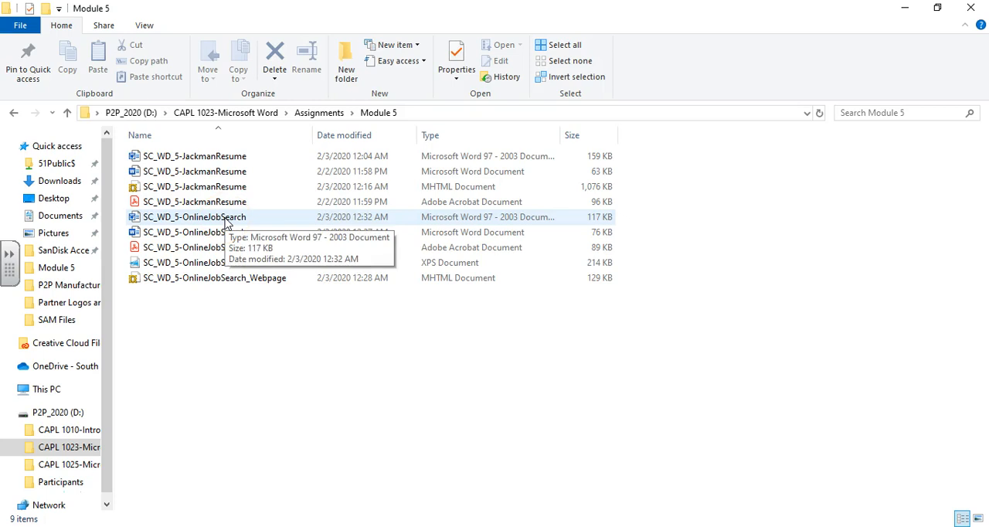